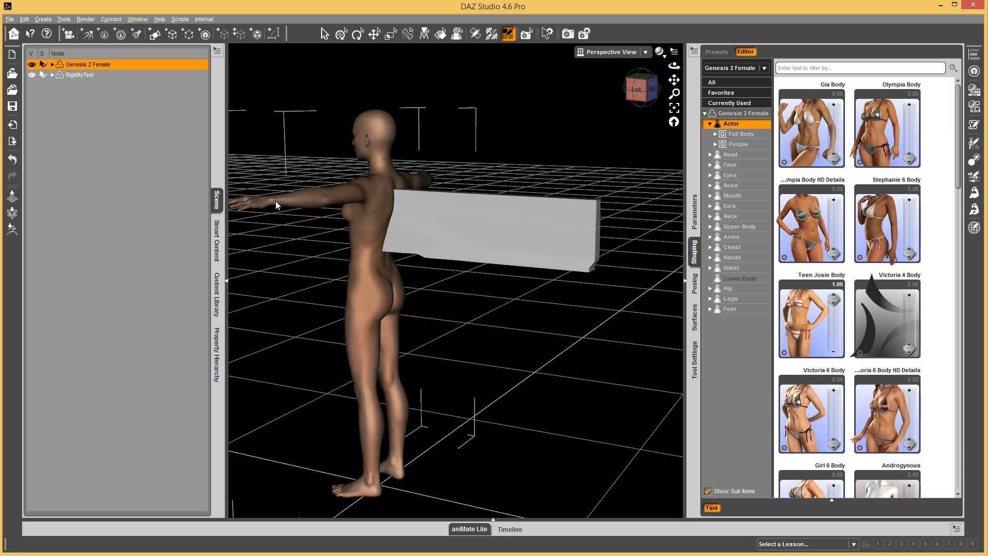
Step: Select all polygons of the RigidityTest object
left_click(81, 75)
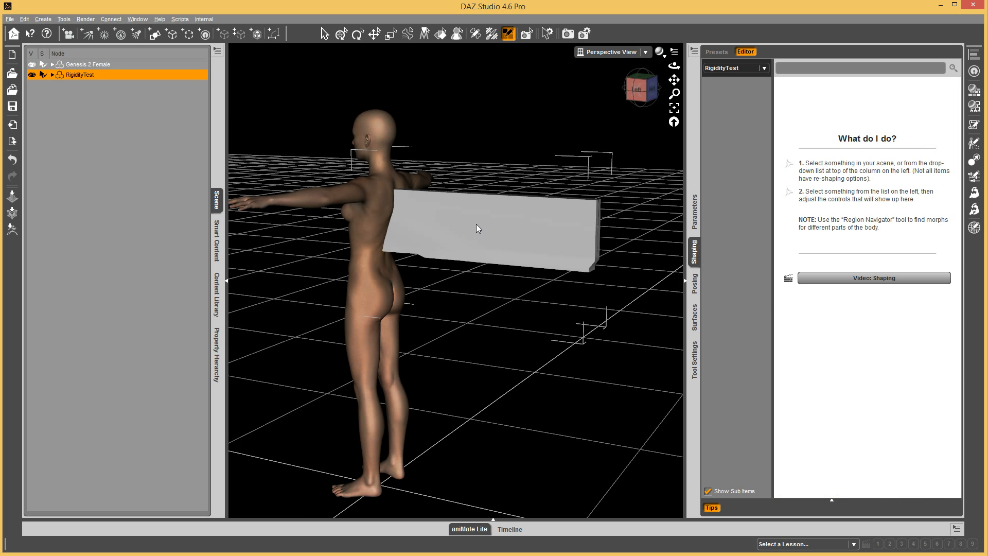
left_click(387, 183)
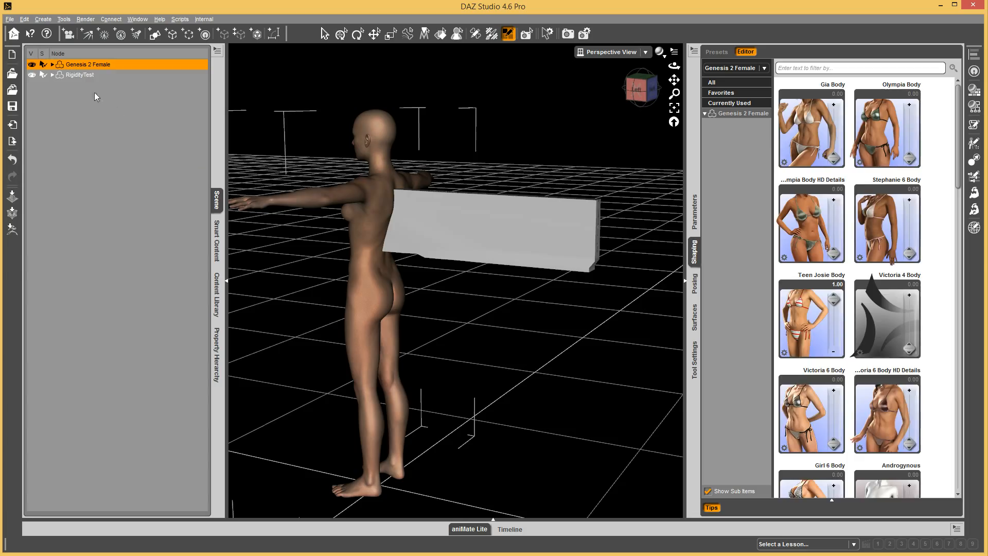
left_click(529, 265)
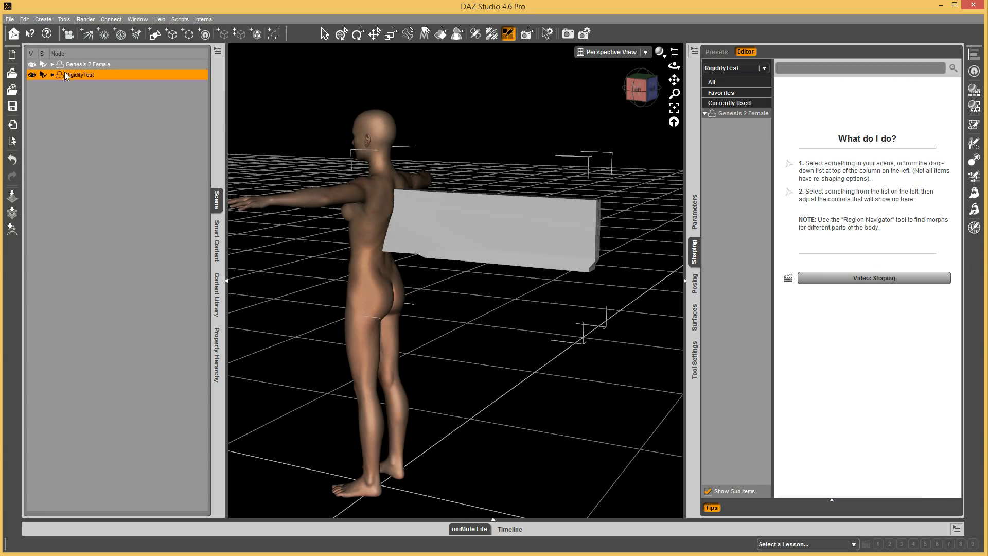
right_click(489, 221)
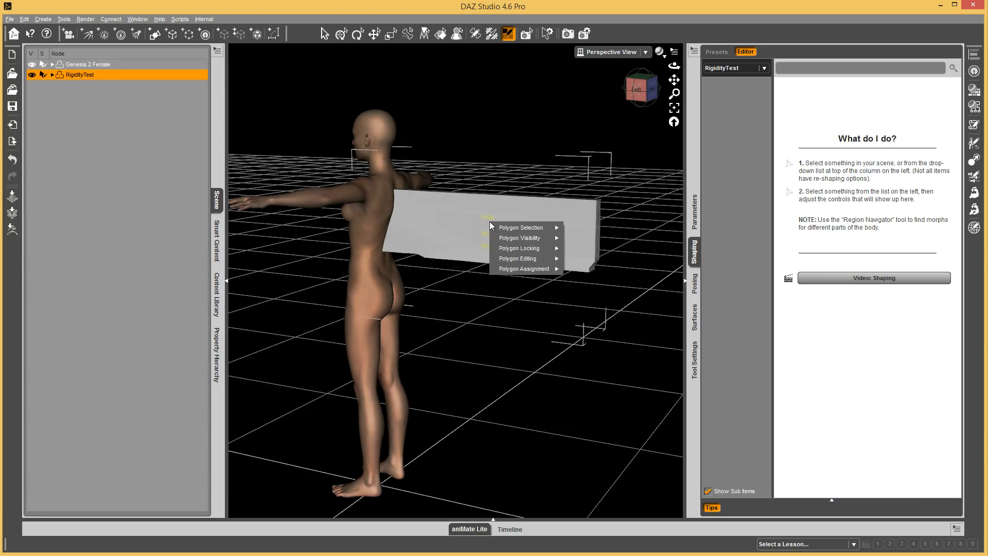
mouse_move(519, 258)
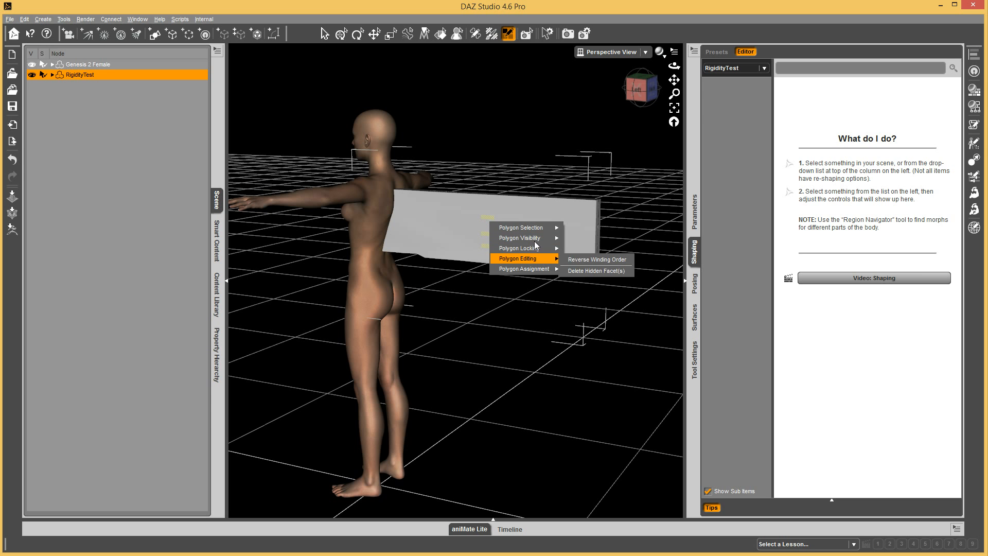
mouse_move(536, 229)
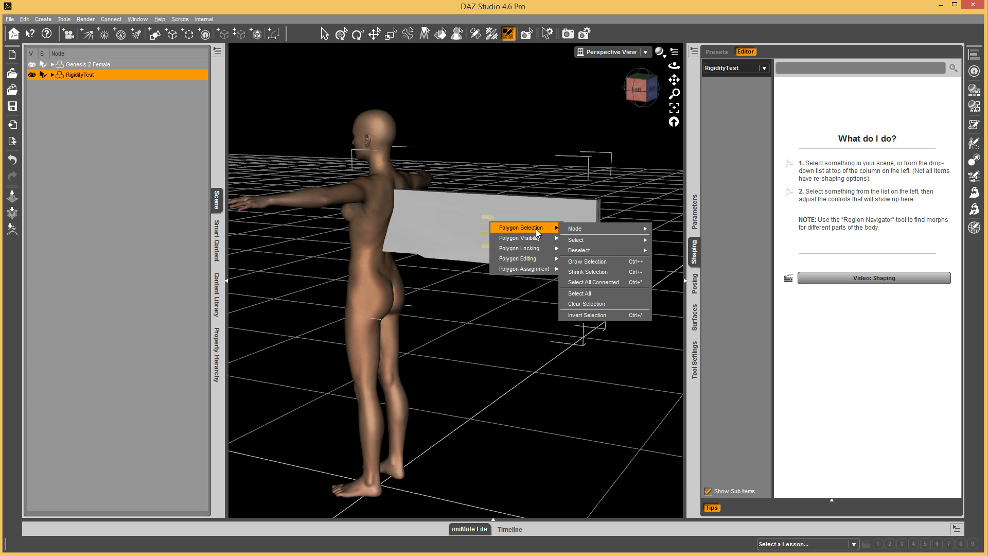
left_click(606, 291)
Step: Create a rigidity group named Back from the selected polygons of RigidityTest
scroll(571, 163, "up", 3)
left_click_drag(674, 80, 525, 135)
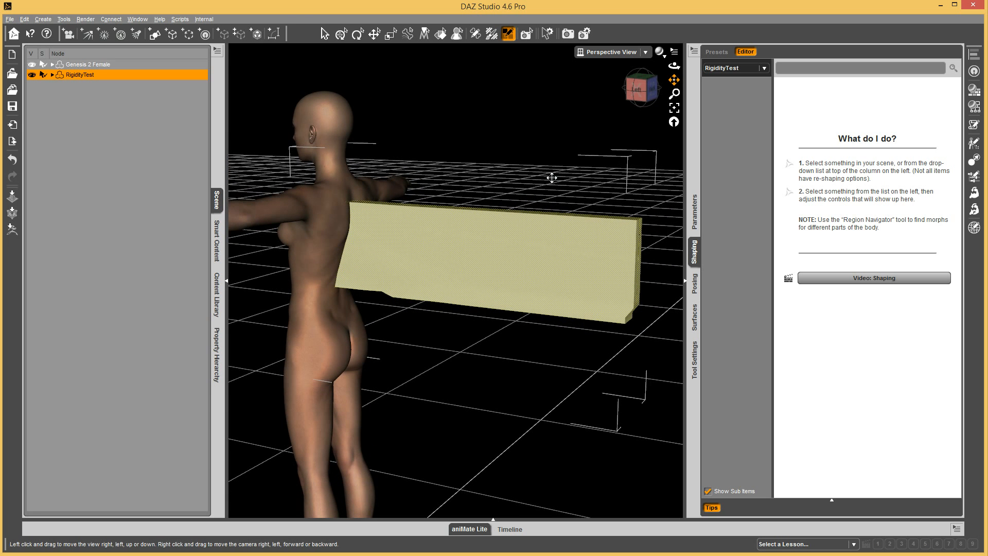
left_click(695, 366)
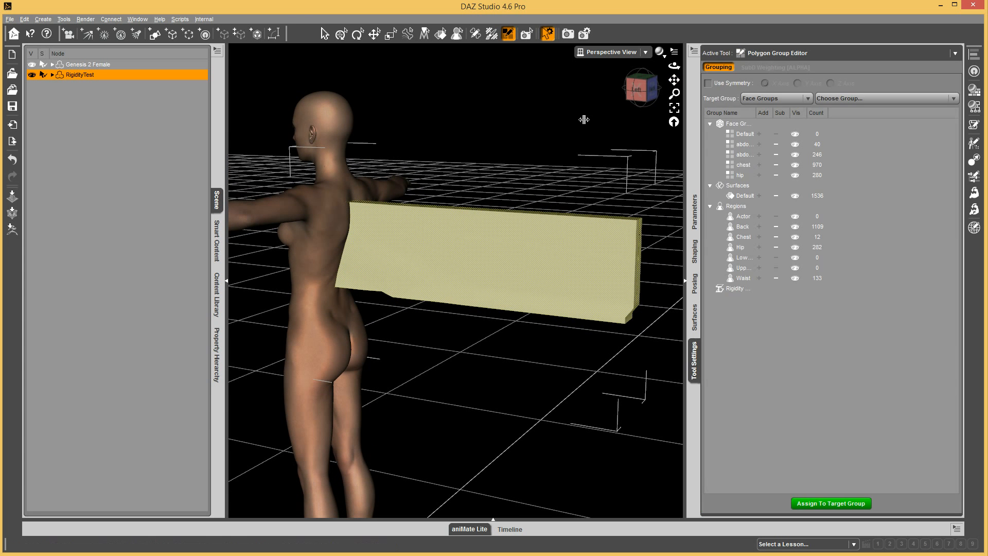
left_click(741, 290)
double_click(756, 112)
right_click(743, 287)
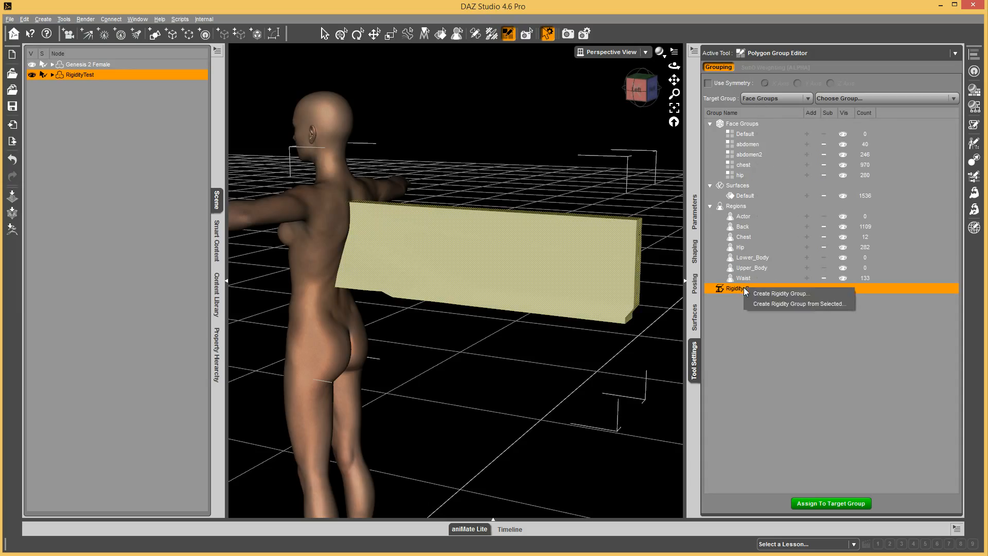
left_click(770, 304)
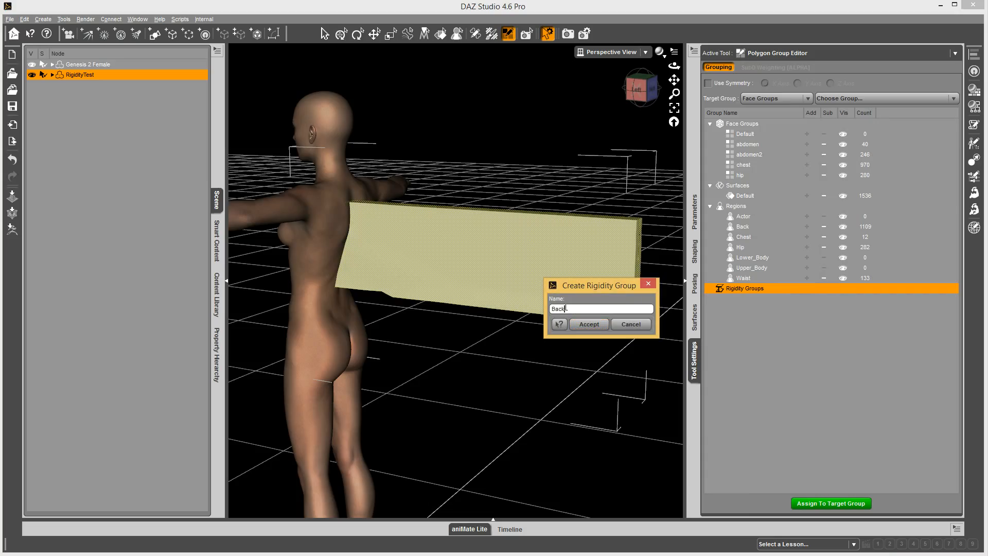
left_click(579, 323)
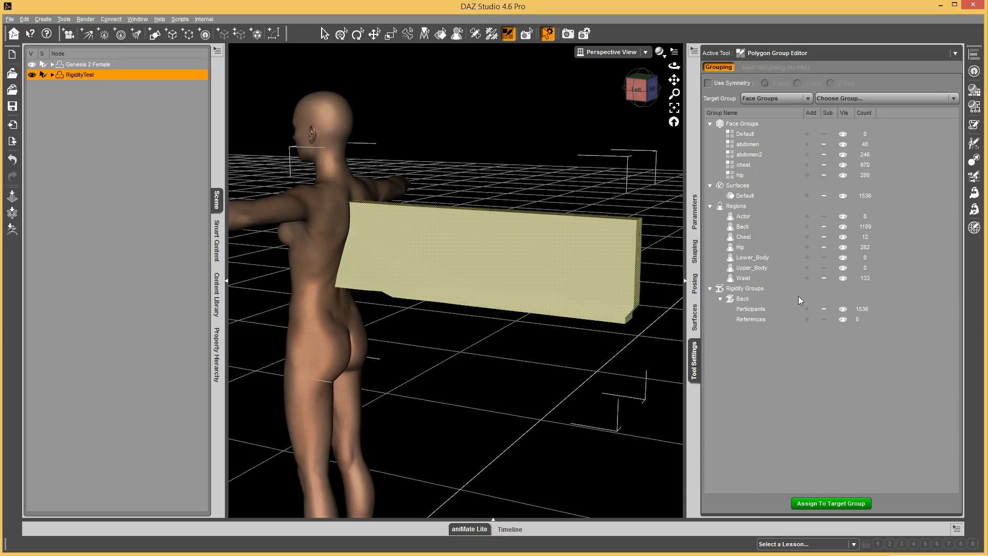
Step: Highlight the Back group's participants and switch the viewport to a shaded draw style with mesh lines
left_click(763, 311)
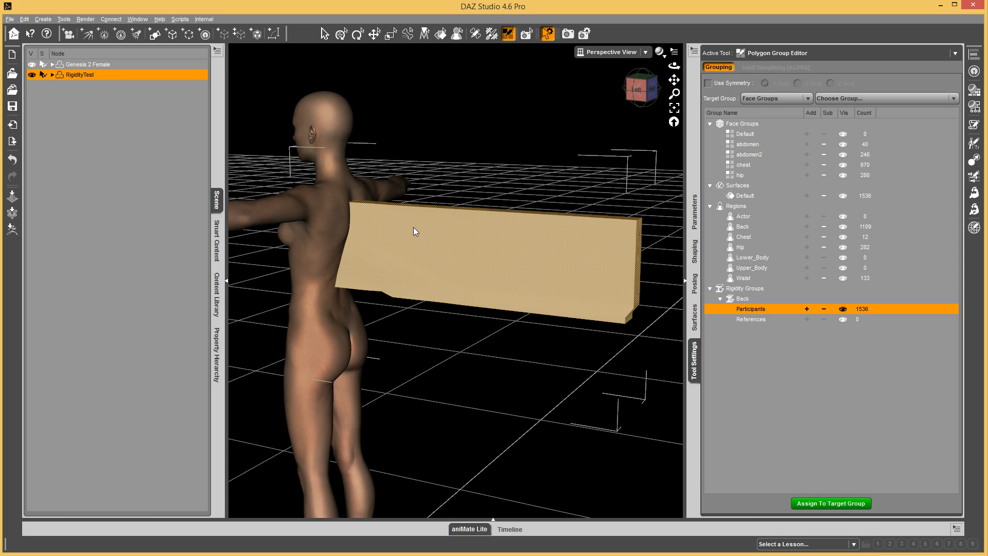
left_click(660, 52)
left_click(656, 151)
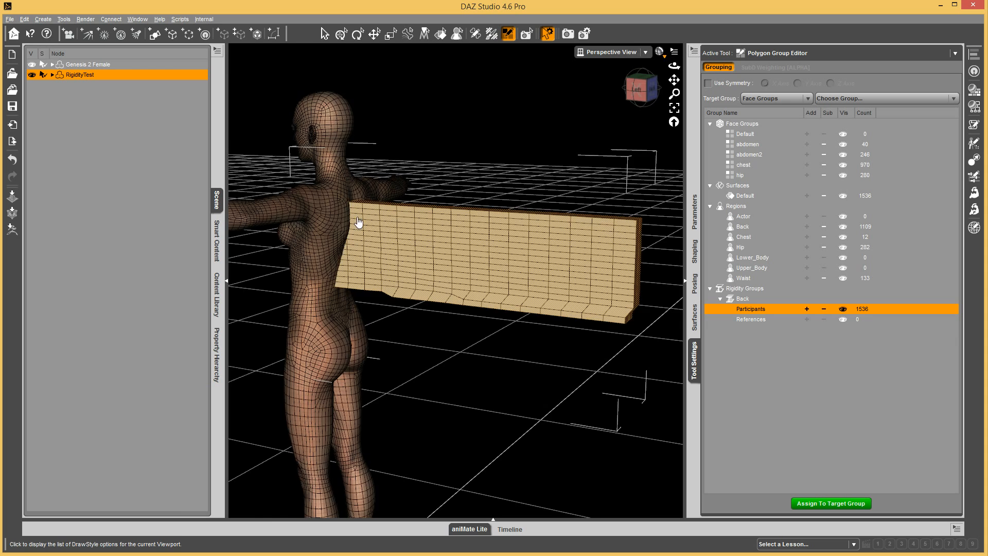
Step: Assign the upper and lower corner faces on both sides of the slab's edge at the figure's back to the Back group's References
scroll(359, 221, "up", 3)
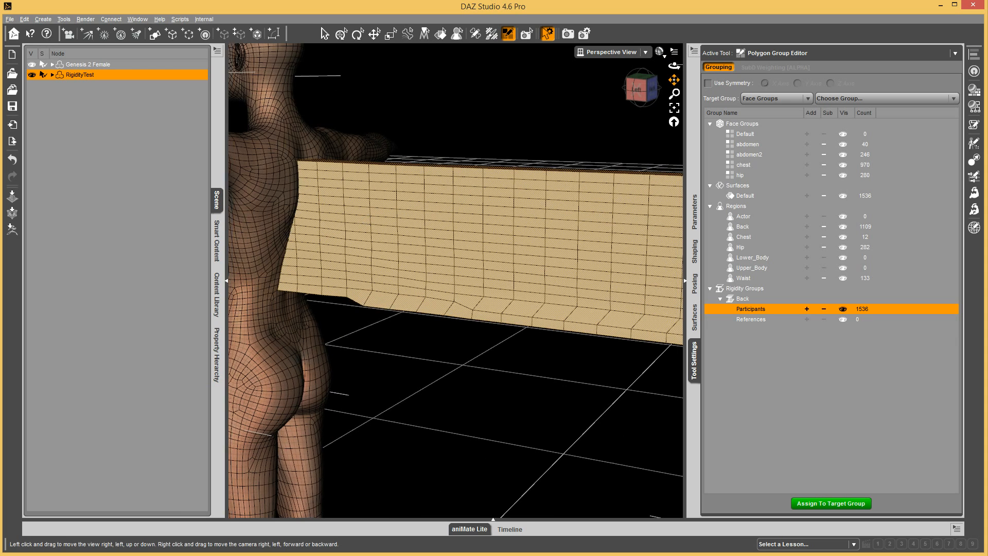
left_click_drag(674, 80, 509, 221)
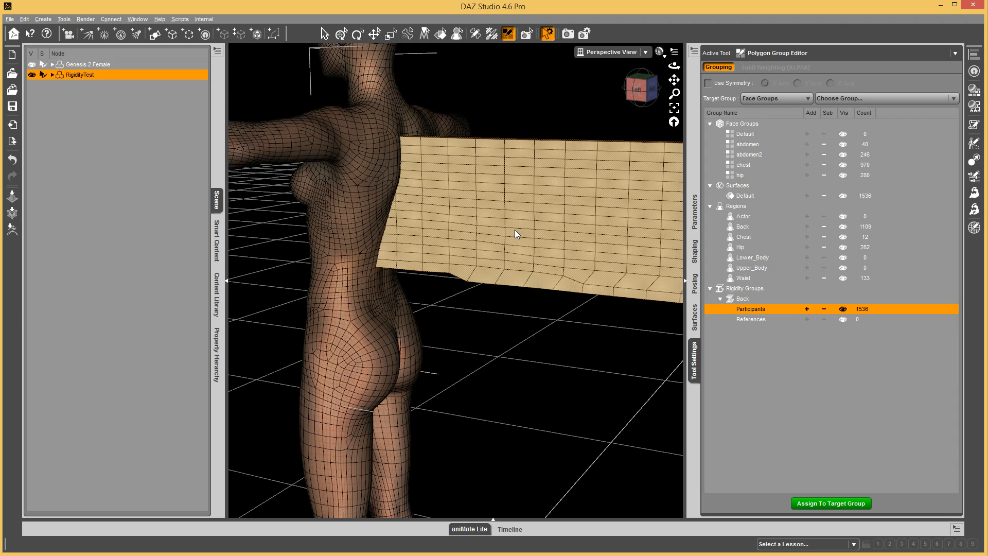
left_click(647, 88)
left_click_drag(643, 85, 676, 72)
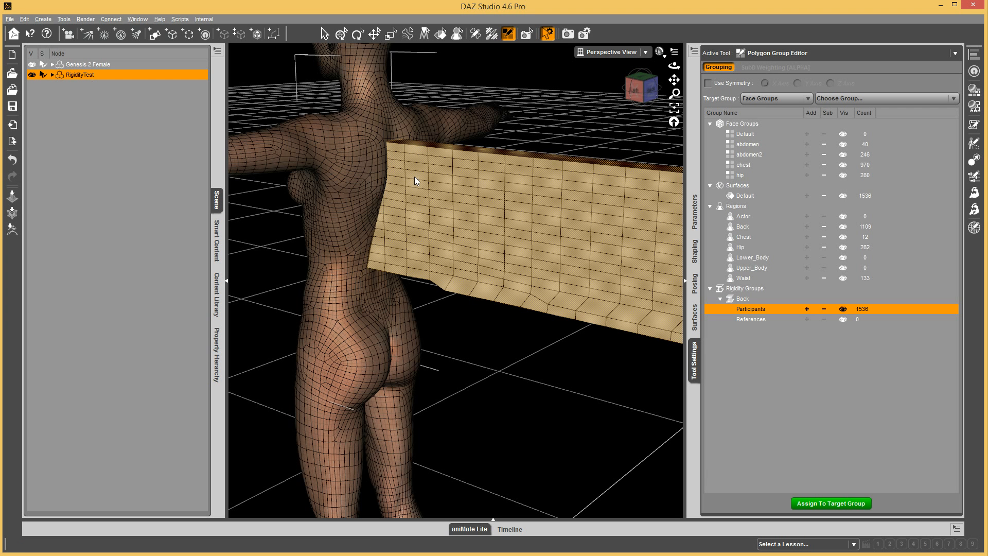
left_click(755, 320)
right_click(488, 236)
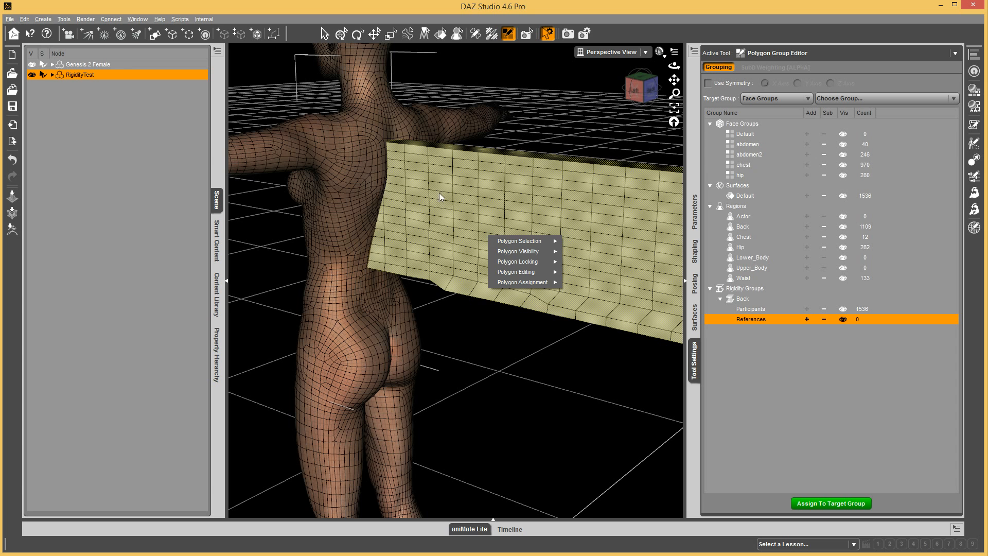
key("Escape")
left_click(397, 166)
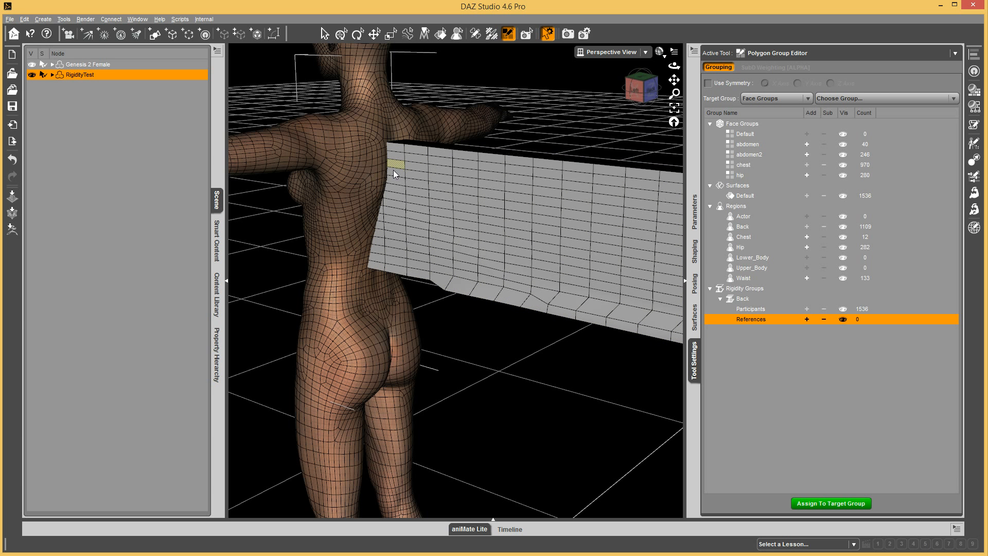
left_click_drag(618, 93, 578, 101)
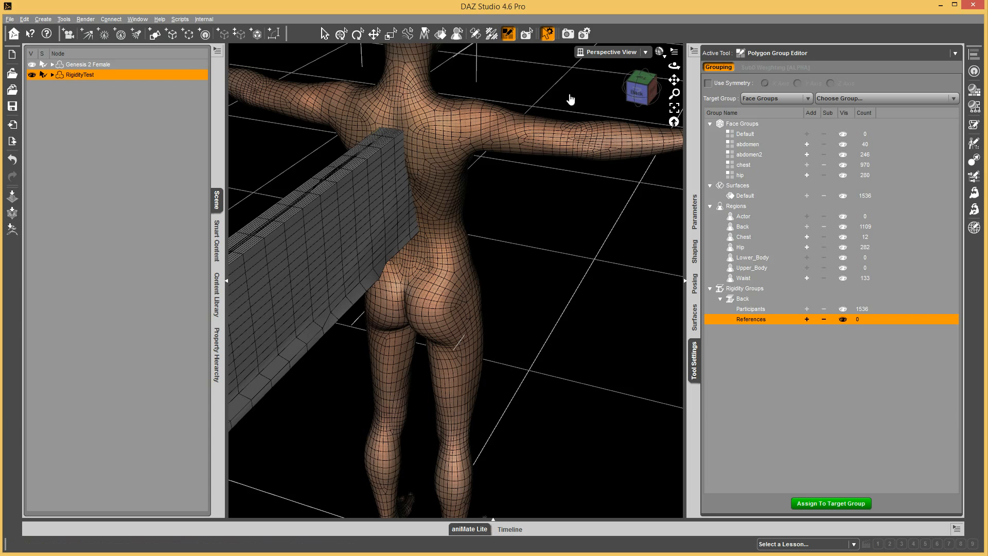
left_click(647, 88)
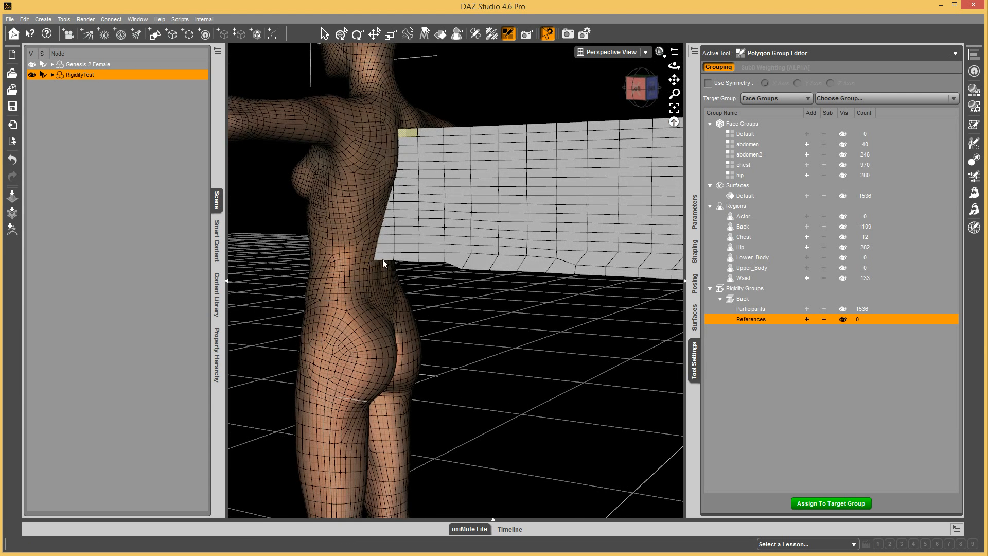
left_click_drag(651, 96, 579, 99)
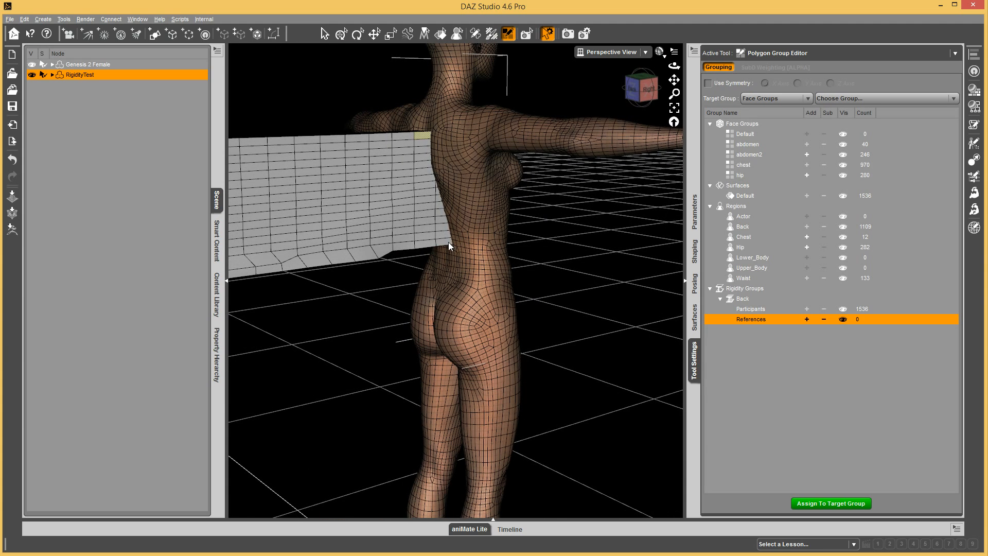
left_click(637, 89)
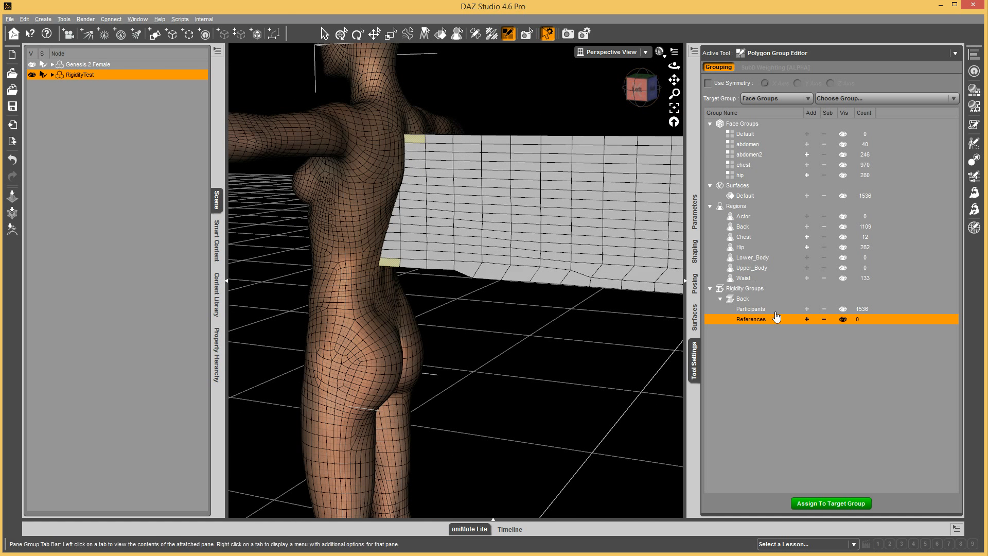
right_click(755, 322)
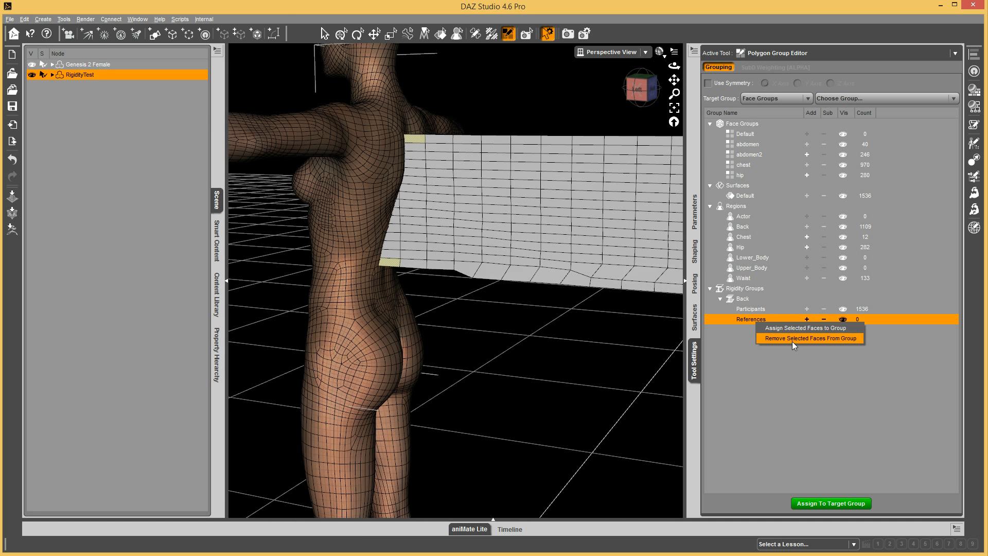
left_click(790, 329)
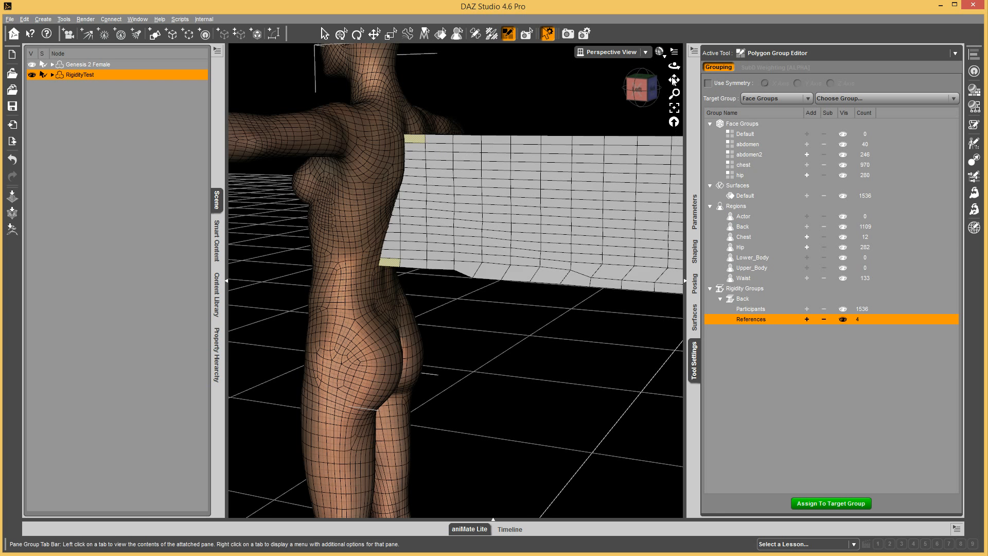
Step: Extend the polygon selection to the whole RigidityTest slab
left_click_drag(674, 79, 636, 106)
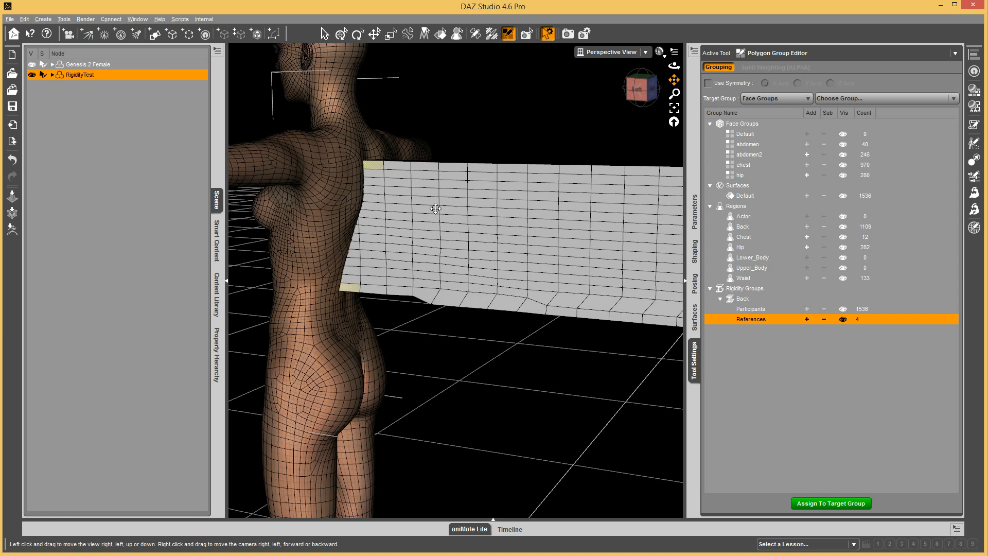
key("ctrl+a")
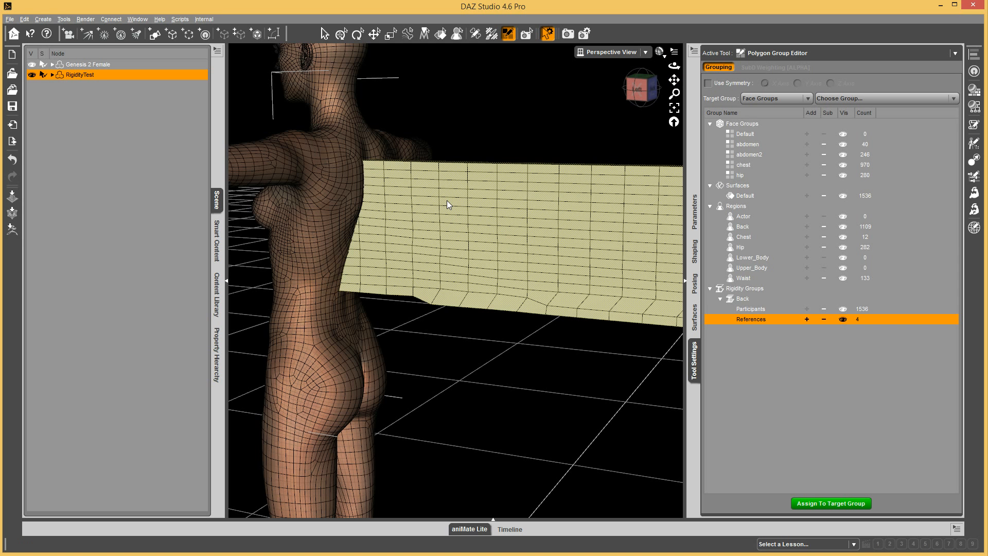
right_click(447, 201)
mouse_move(489, 206)
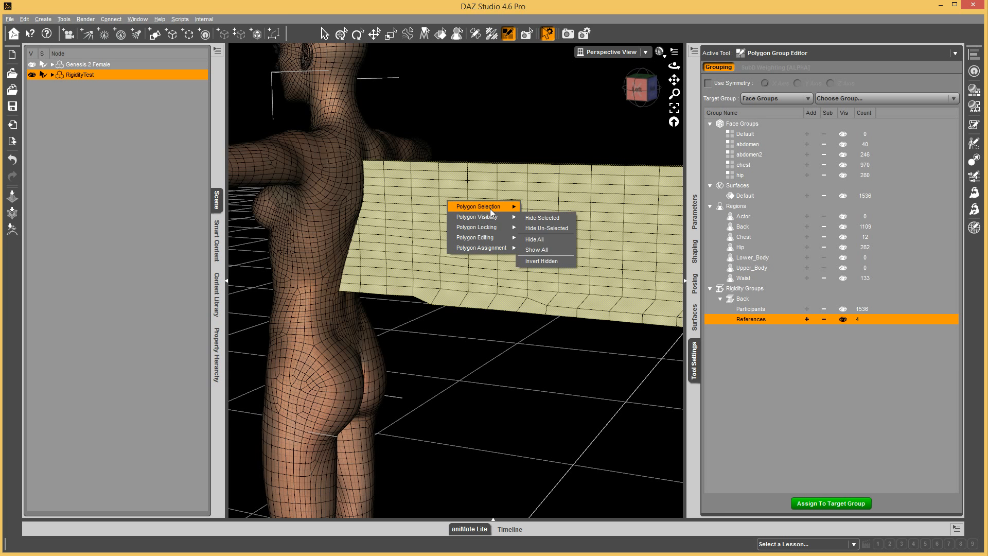
left_click(572, 271)
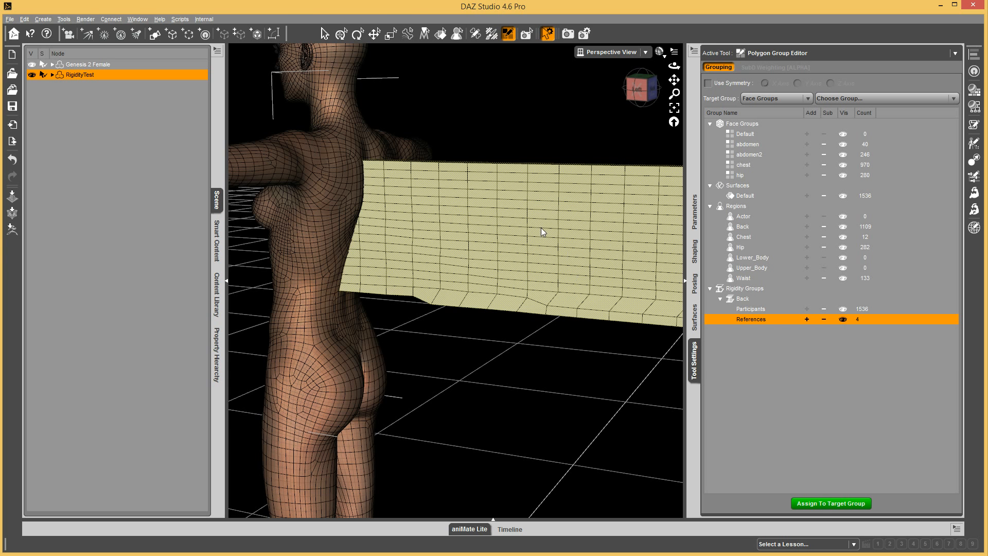
Step: Add a Rigid weight map to RigidityTest with the Node Weight Map Brush and fill the selected faces with weight
left_click(491, 34)
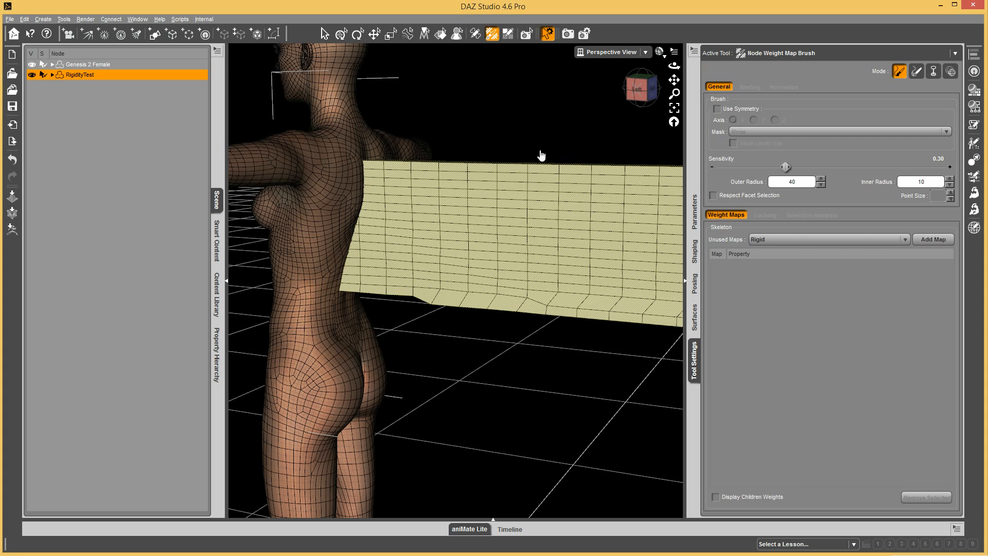
left_click(932, 240)
left_click(745, 264)
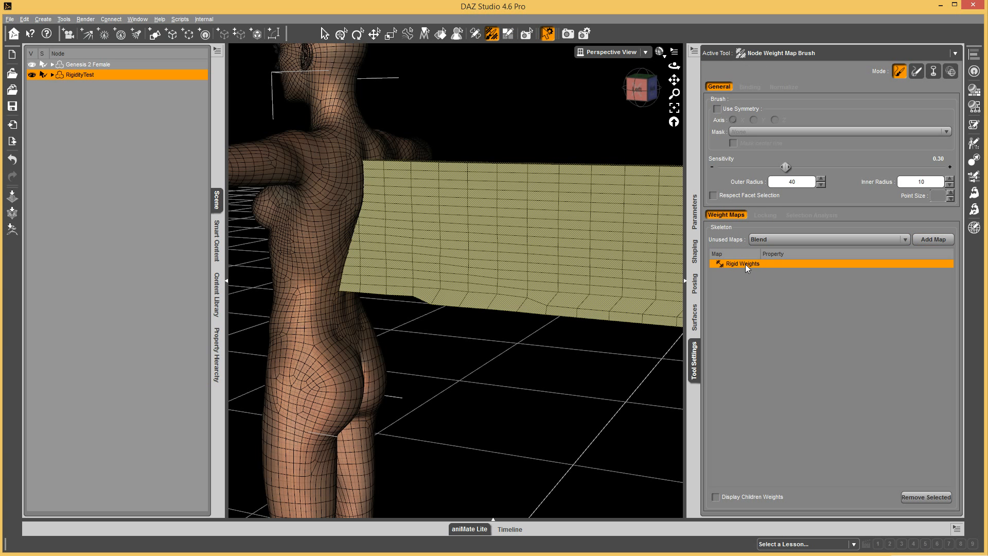
right_click(473, 226)
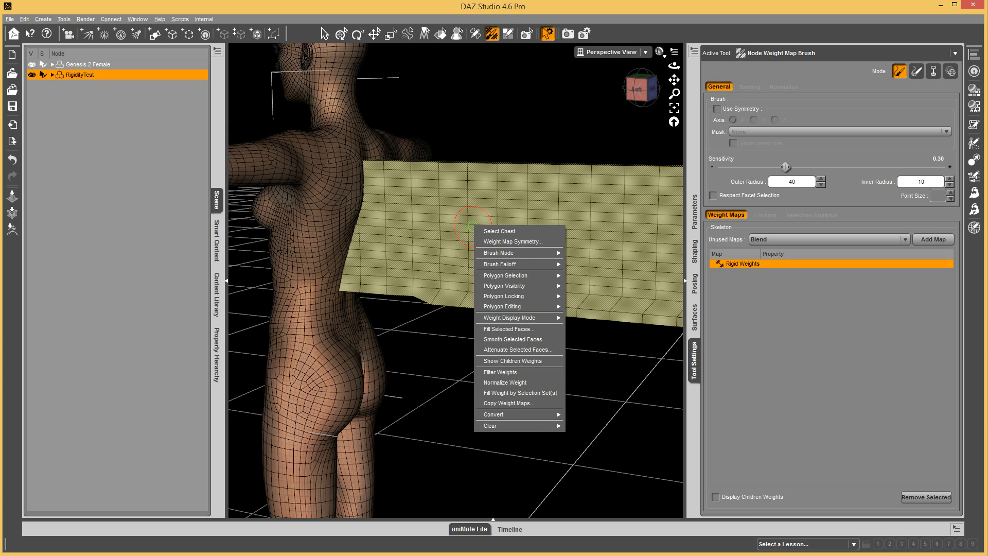
left_click(519, 329)
left_click(468, 340)
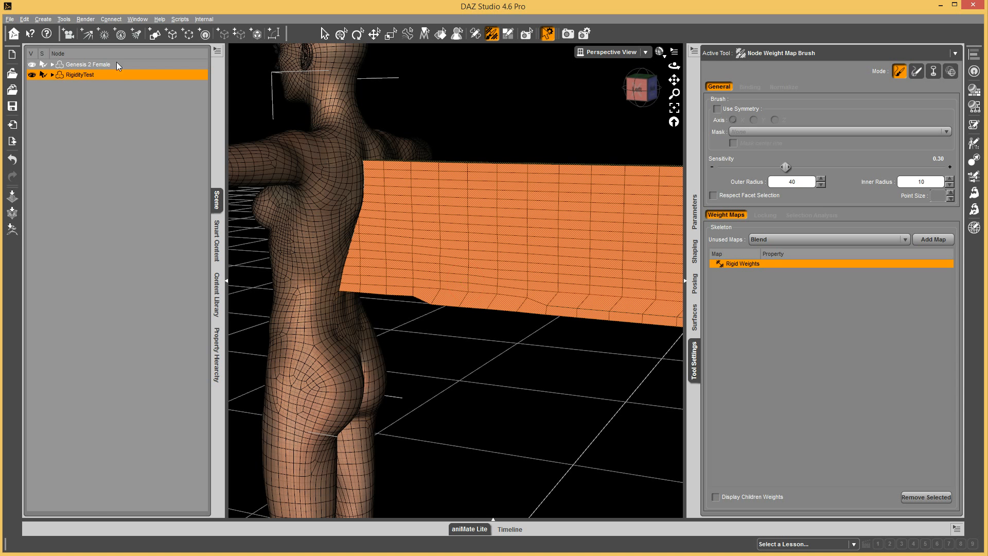
Step: Refresh the RigidityTest figure's fitted shape so its new rigidity settings take effect
left_click(26, 20)
mouse_move(112, 101)
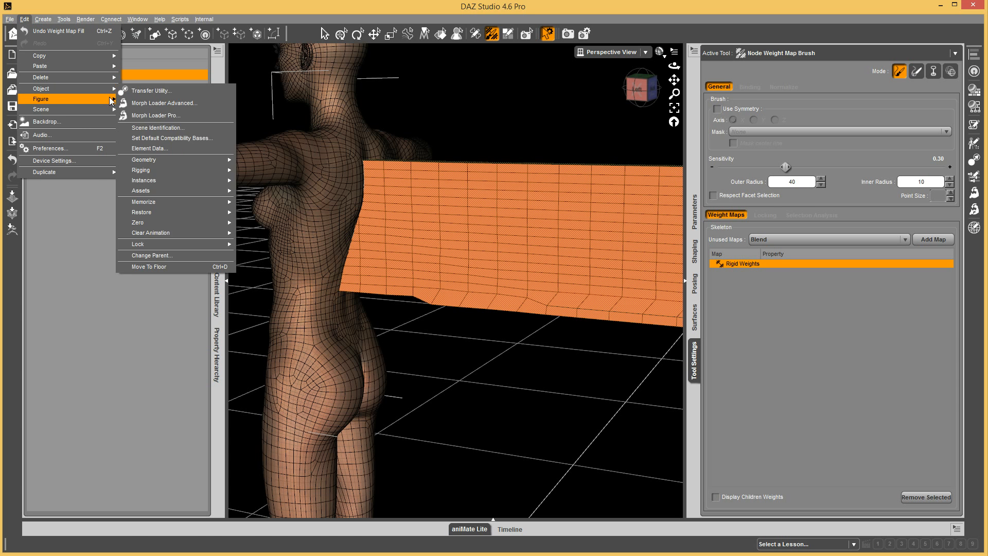
left_click(195, 146)
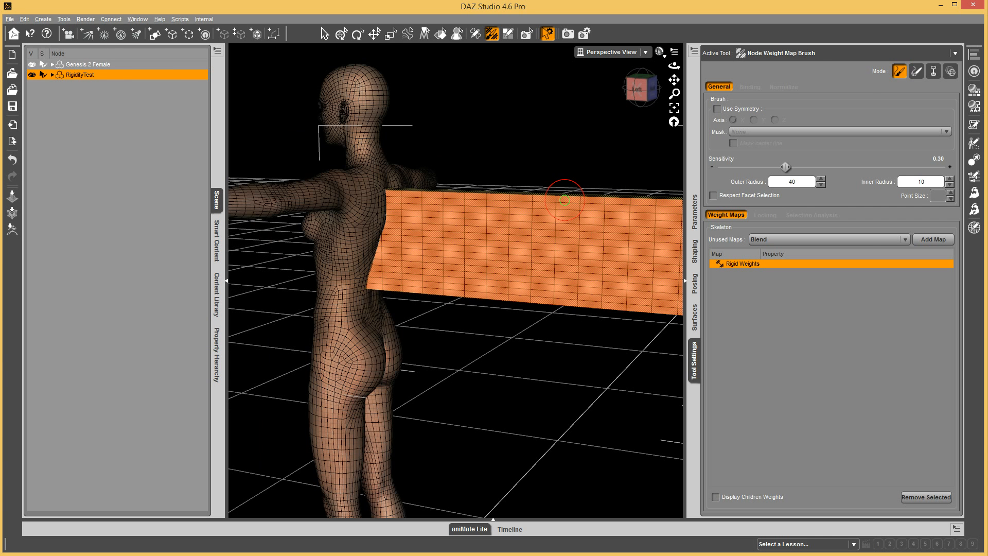
Step: Set the Teen Josie Body morph of Genesis 2 Female back to 0
left_click(89, 65)
left_click(343, 34)
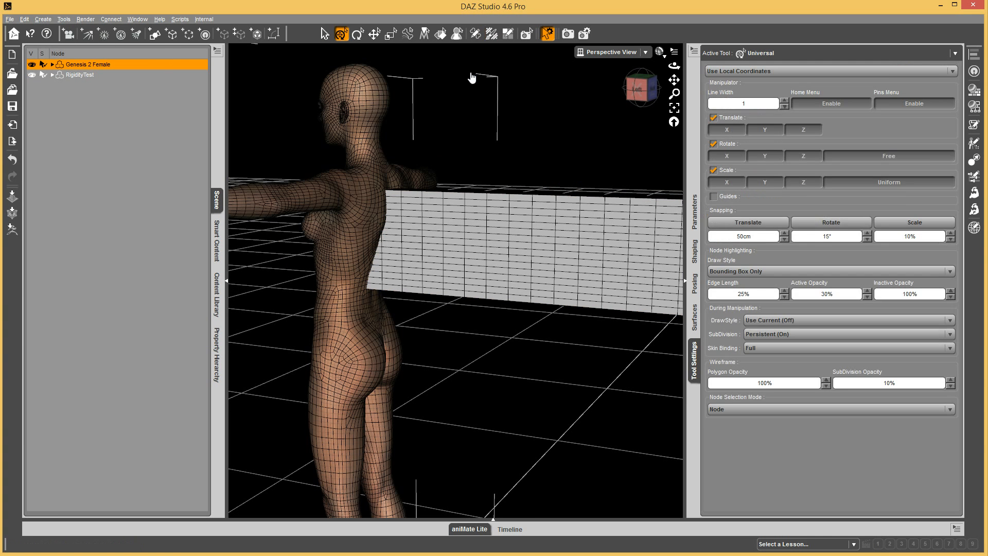
left_click(694, 251)
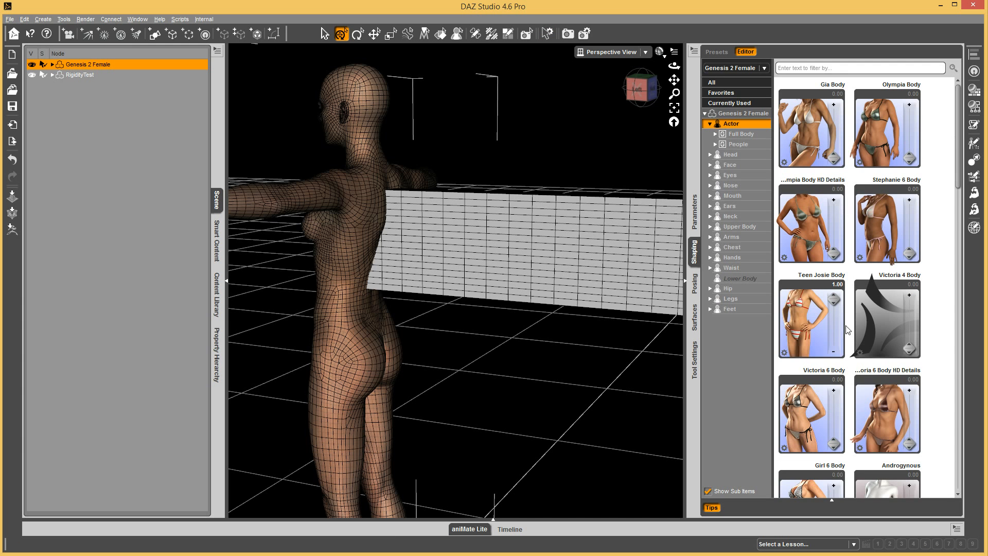
left_click_drag(833, 299, 834, 349)
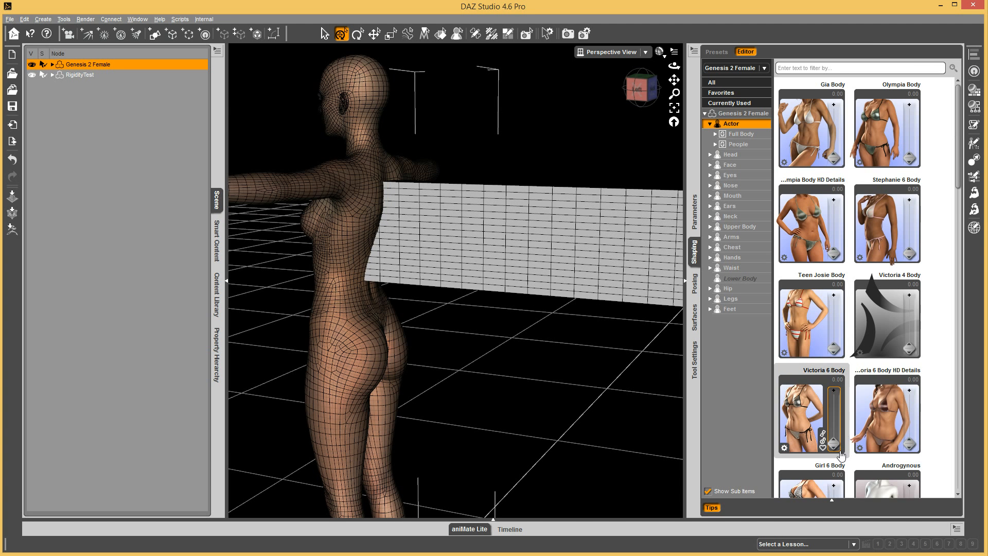
Step: Try the Girl 6 Body morph on Genesis 2 Female to see how the slab reacts, and reset it to 0
scroll(840, 430, "down", 3)
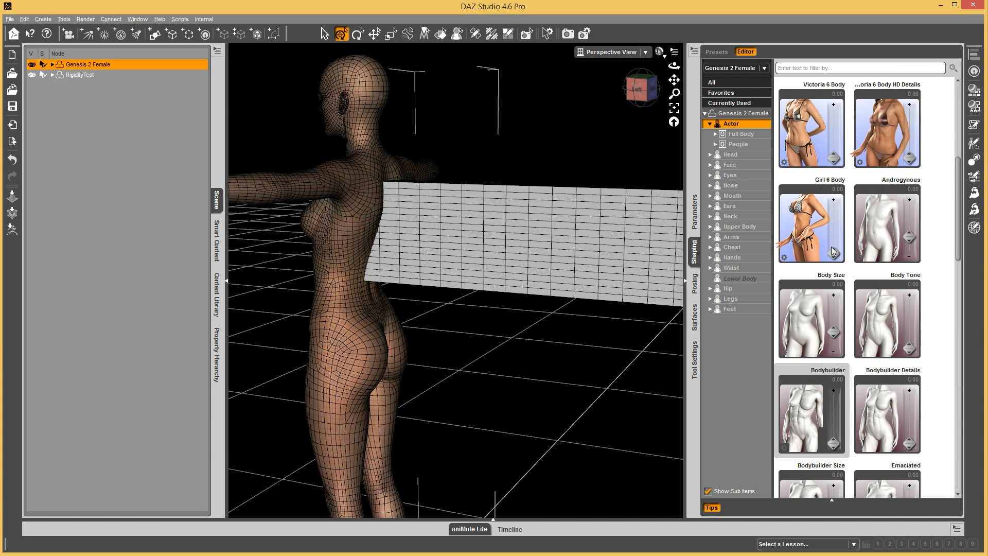
left_click_drag(834, 254, 834, 204)
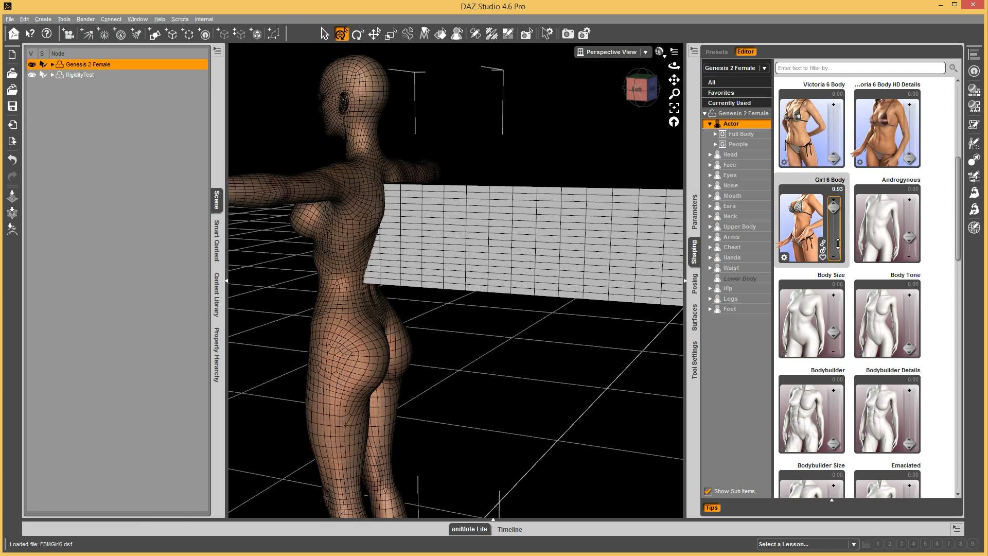
left_click_drag(674, 79, 655, 141)
left_click_drag(827, 228, 833, 254)
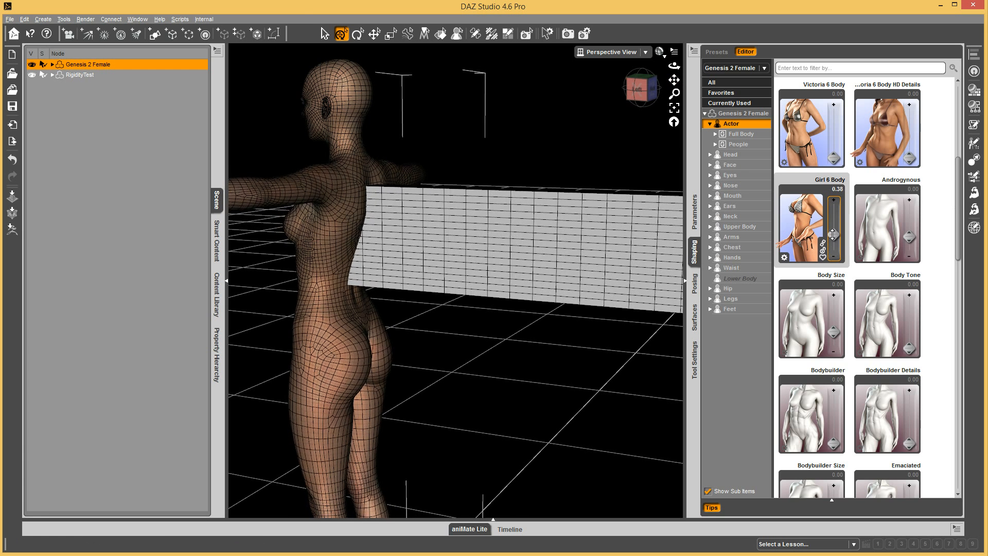
Step: In the Rigidity Groups Editor for RigidityTest, set the Back group's Second Axis Scale to No Scale
left_click(150, 74)
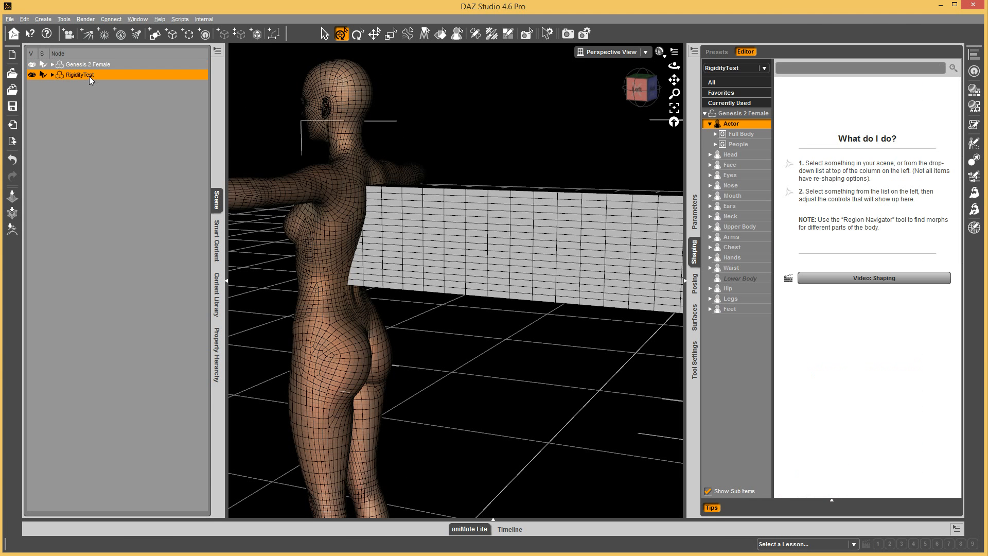
left_click(504, 35)
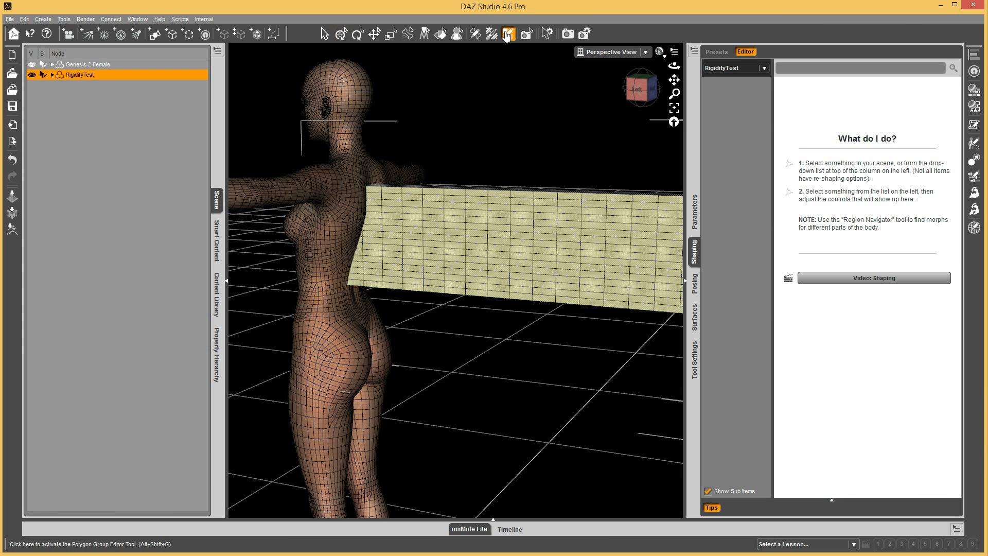
right_click(512, 231)
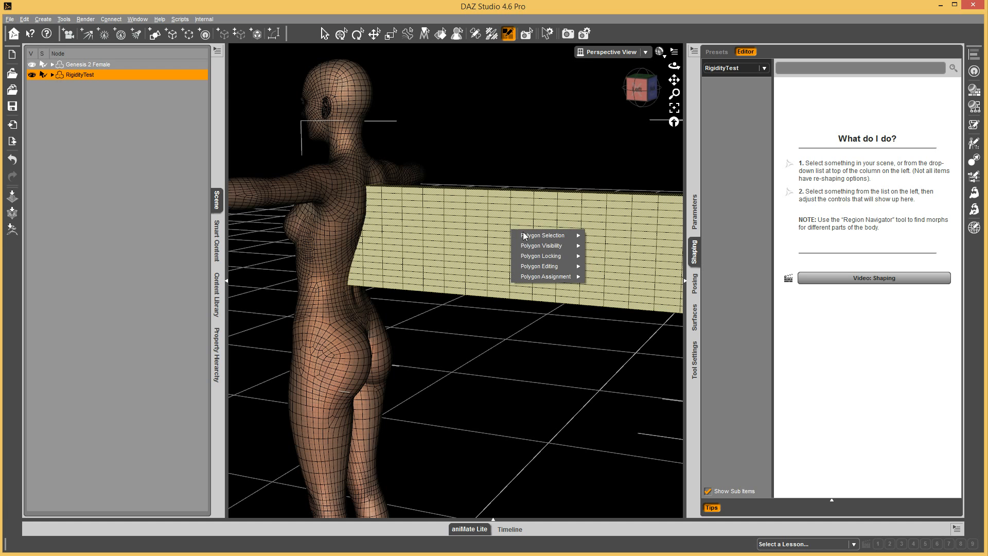
mouse_move(567, 267)
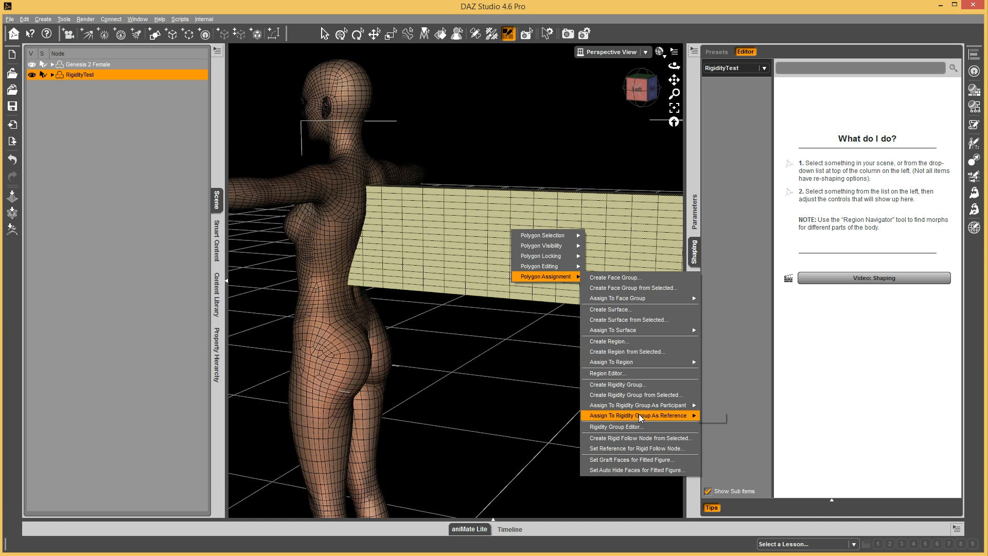
left_click(631, 426)
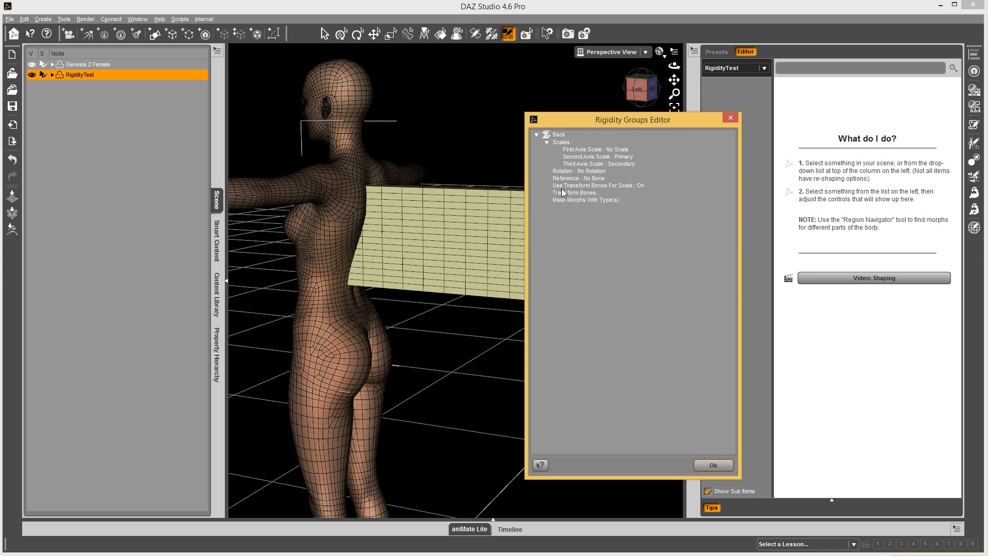
left_click_drag(607, 120, 534, 134)
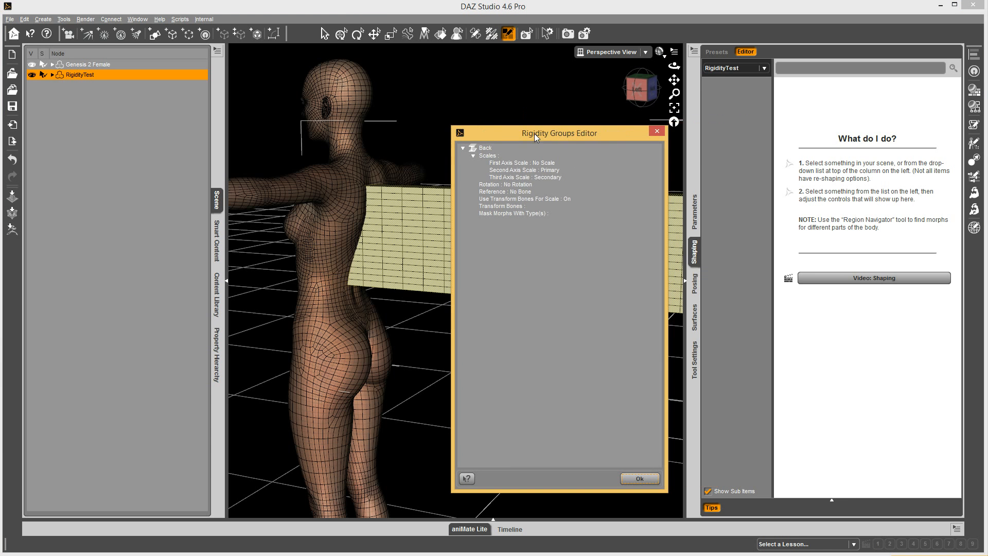
left_click(552, 174)
right_click(552, 174)
mouse_move(576, 176)
left_click(603, 189)
Step: Set the Back group's Third Axis Scale to No Scale and accept the rigidity group settings
left_click(548, 177)
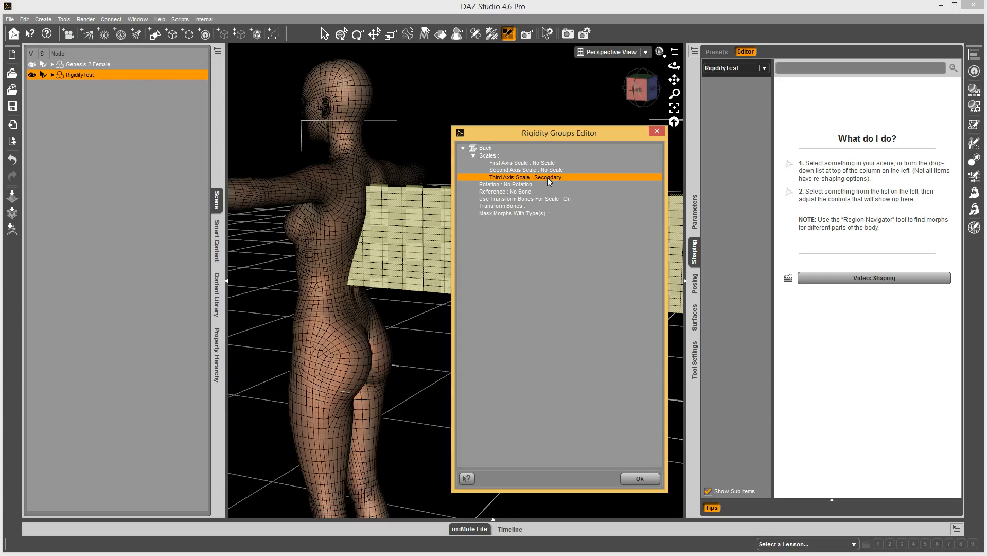
right_click(548, 177)
mouse_move(582, 184)
left_click(619, 184)
left_click(638, 477)
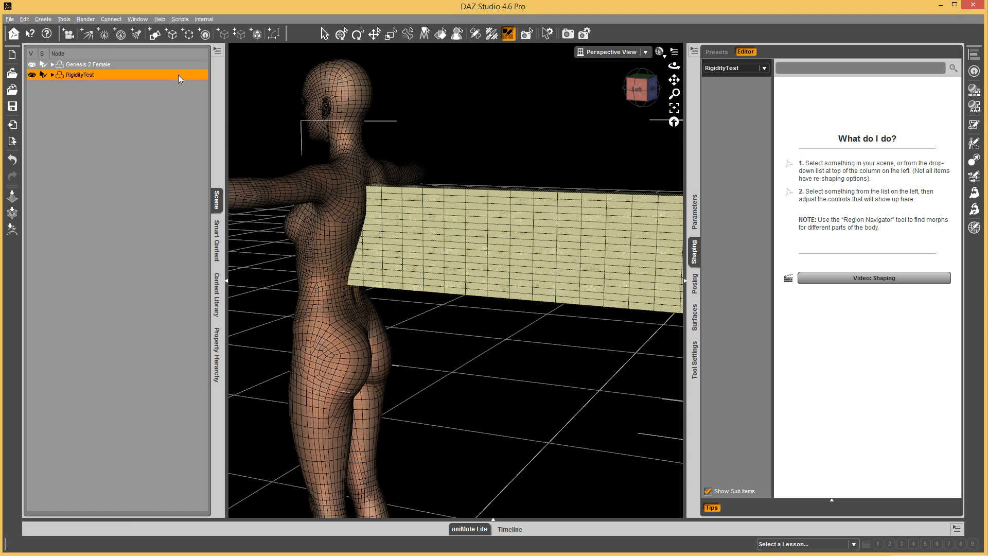
Step: Clear the generated morphs on the RigidityTest figure so its shapes are projected again
left_click(26, 19)
mouse_move(103, 99)
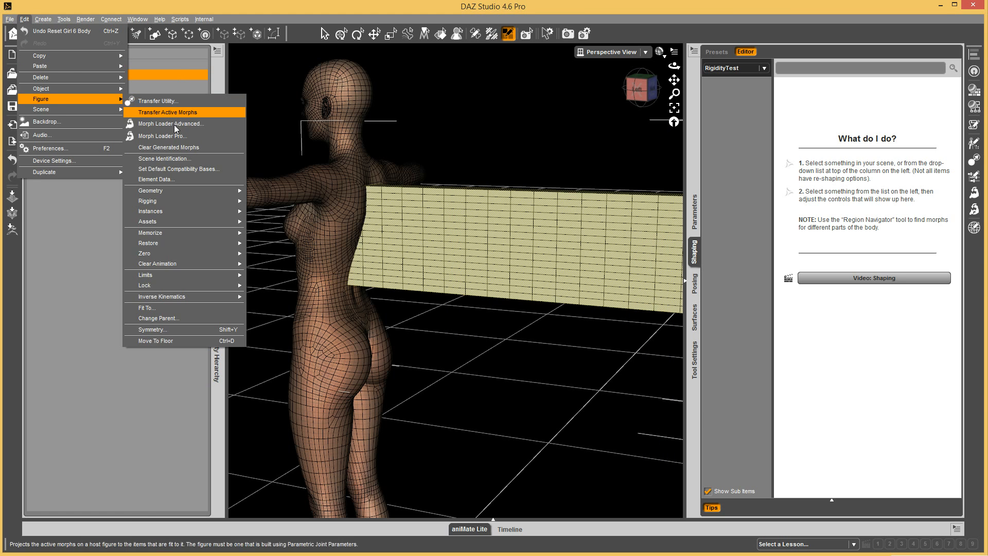
left_click(184, 149)
Step: Retest the slab by raising Genesis 2 Female's Girl 6 Body morph and returning it to 0
left_click(79, 65)
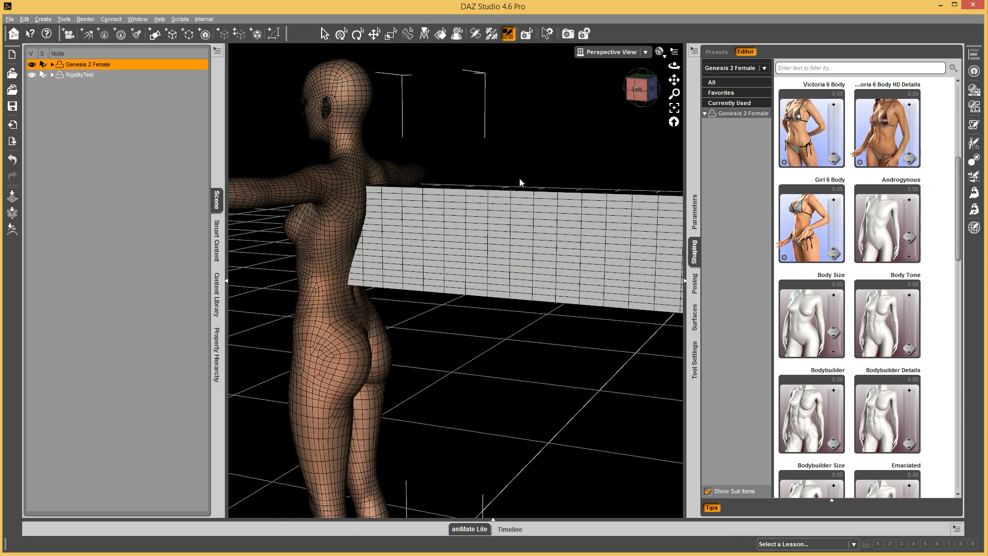
left_click_drag(834, 253, 843, 171)
left_click_drag(841, 238, 835, 257)
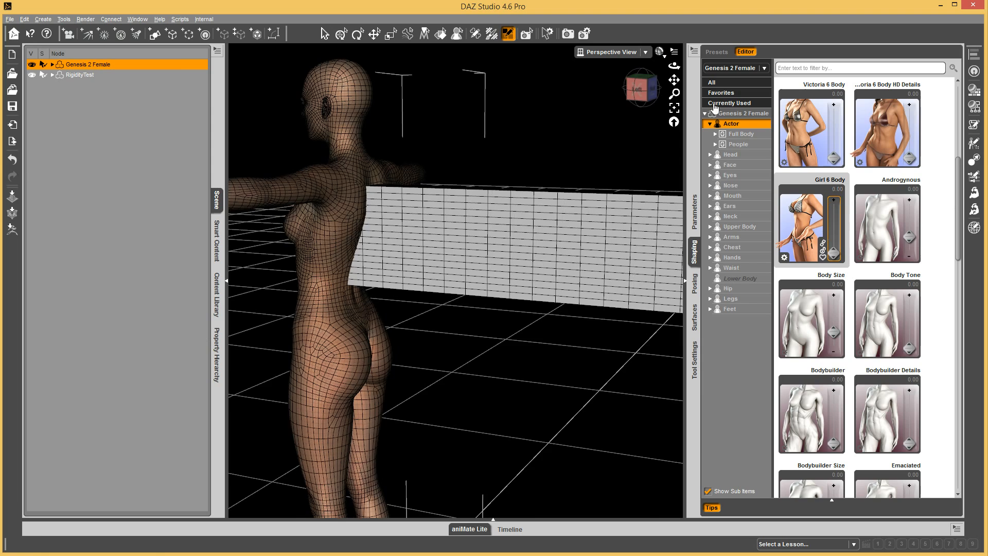
Step: Reopen the Rigidity Groups Editor for RigidityTest and place it clear of the slab
left_click_drag(637, 92, 463, 142)
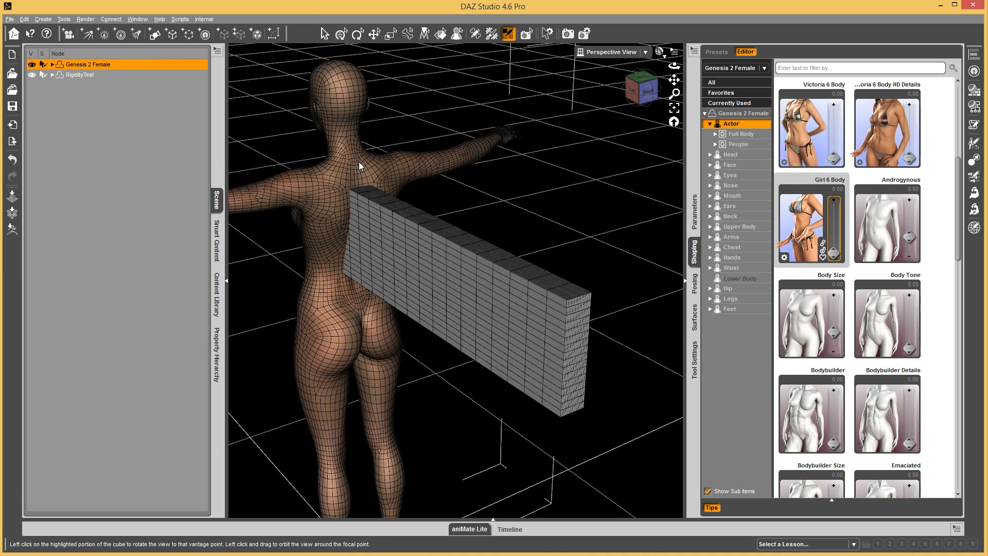
left_click(78, 75)
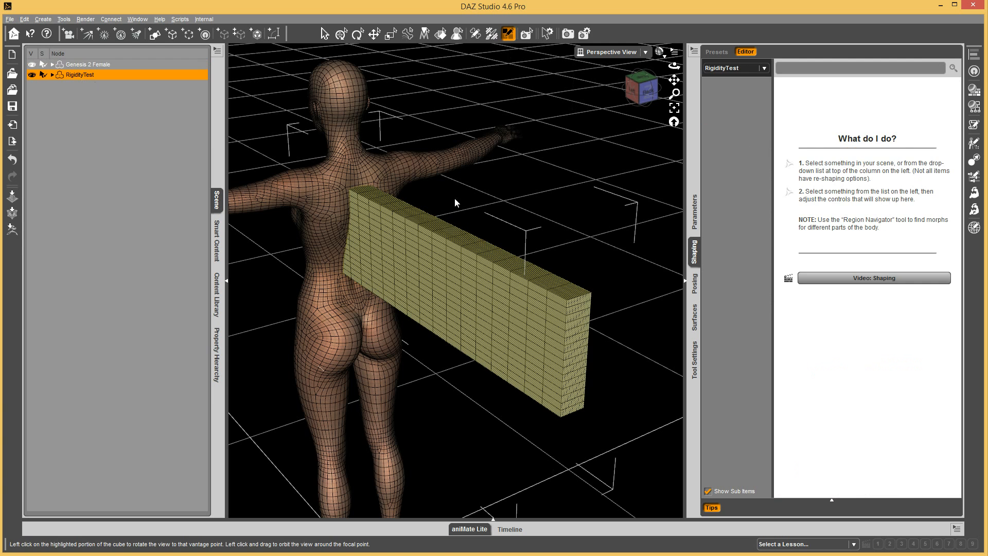
right_click(448, 260)
mouse_move(488, 298)
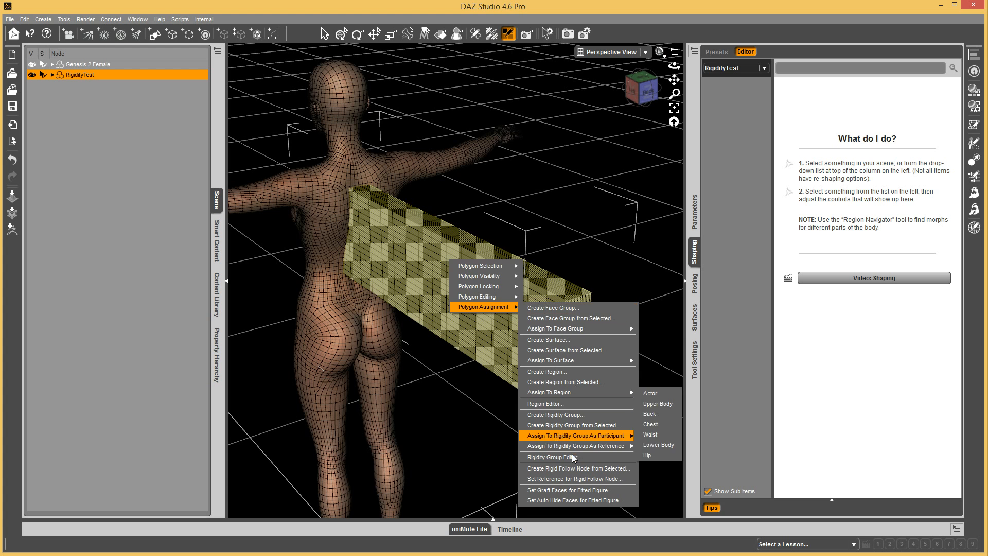
left_click(574, 457)
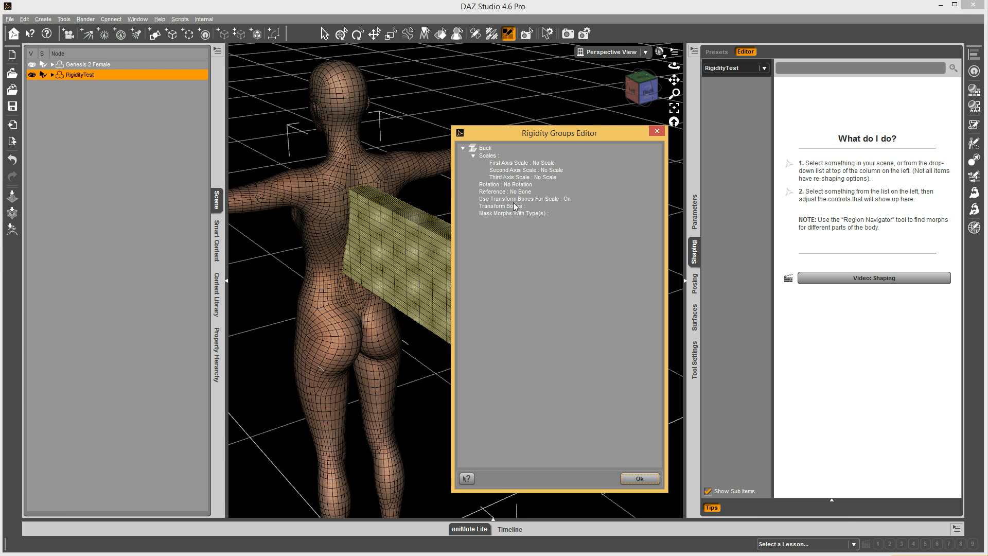
left_click_drag(603, 131, 817, 117)
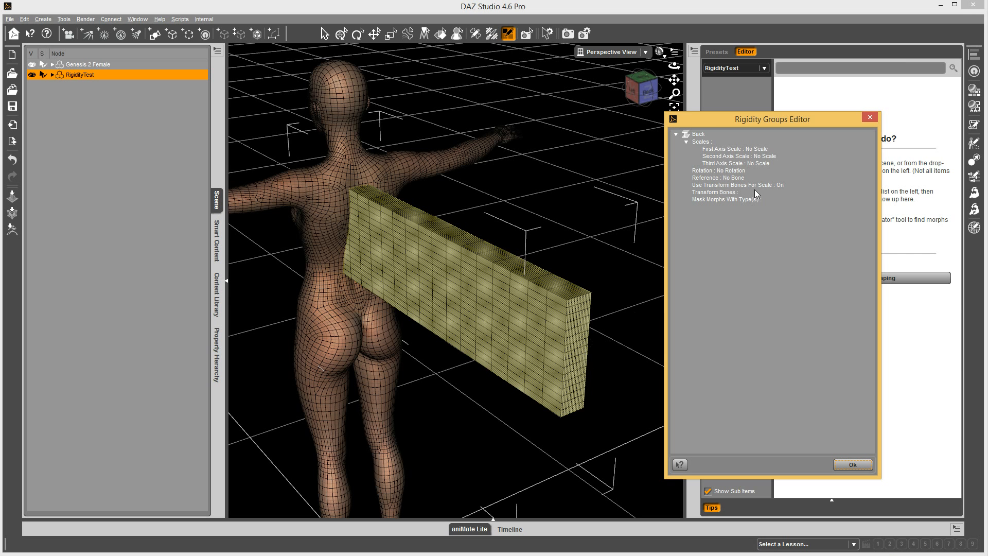
Step: Examine which bones can be added as Transform Bones of the Back rigidity group
left_click(717, 193)
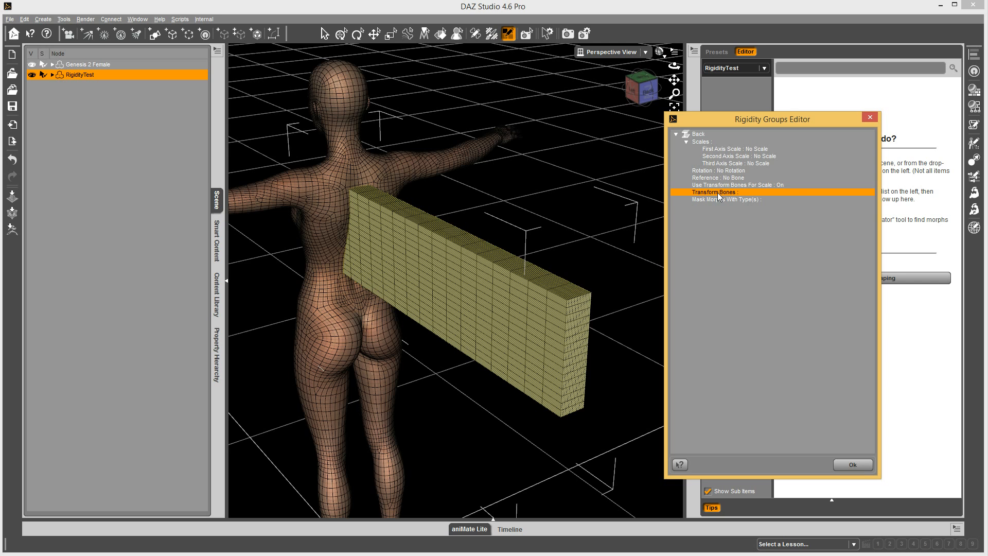
right_click(720, 194)
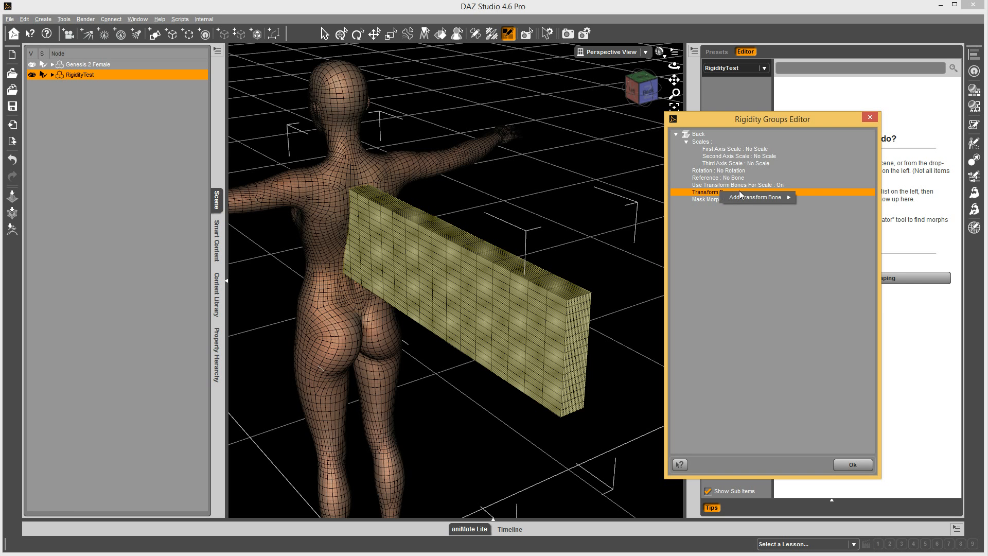
mouse_move(763, 201)
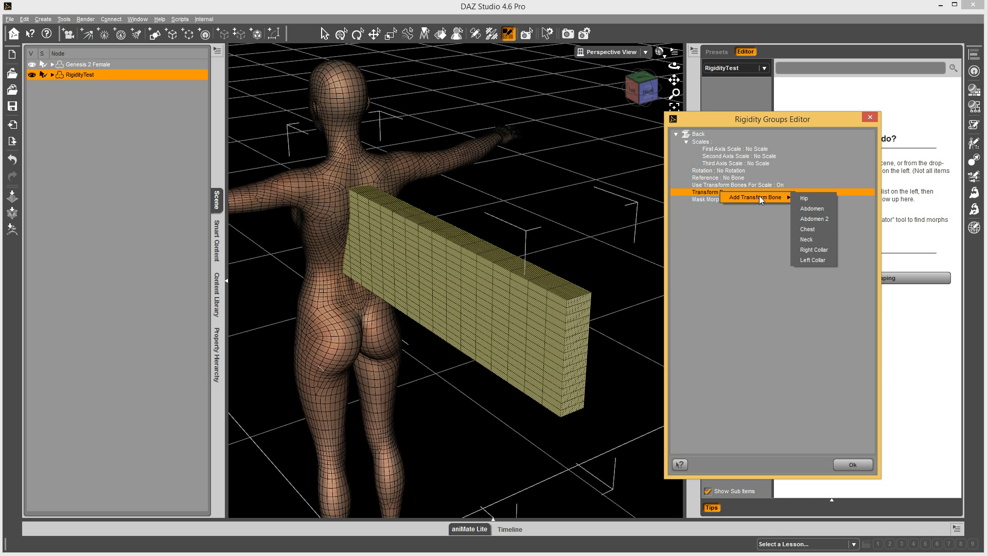
left_click(761, 269)
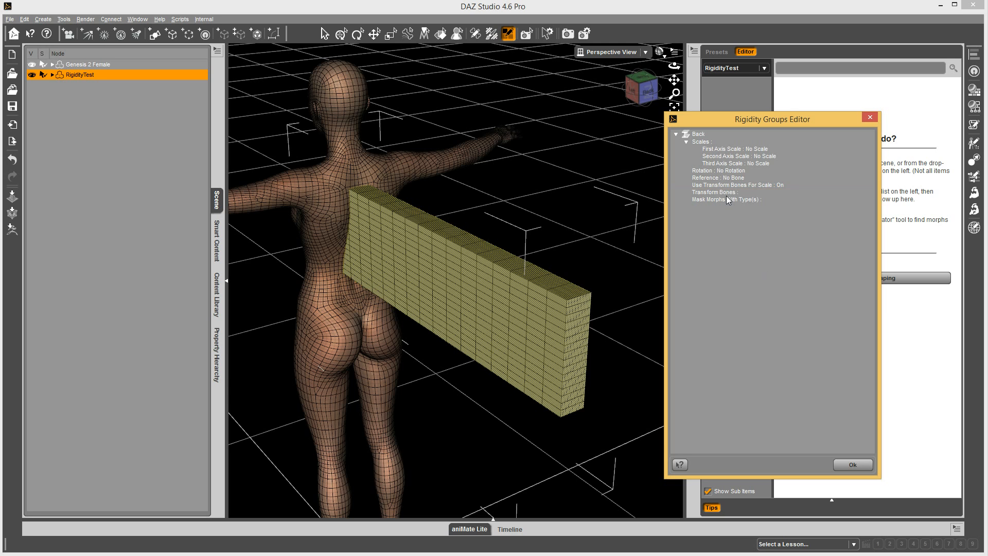
left_click(725, 194)
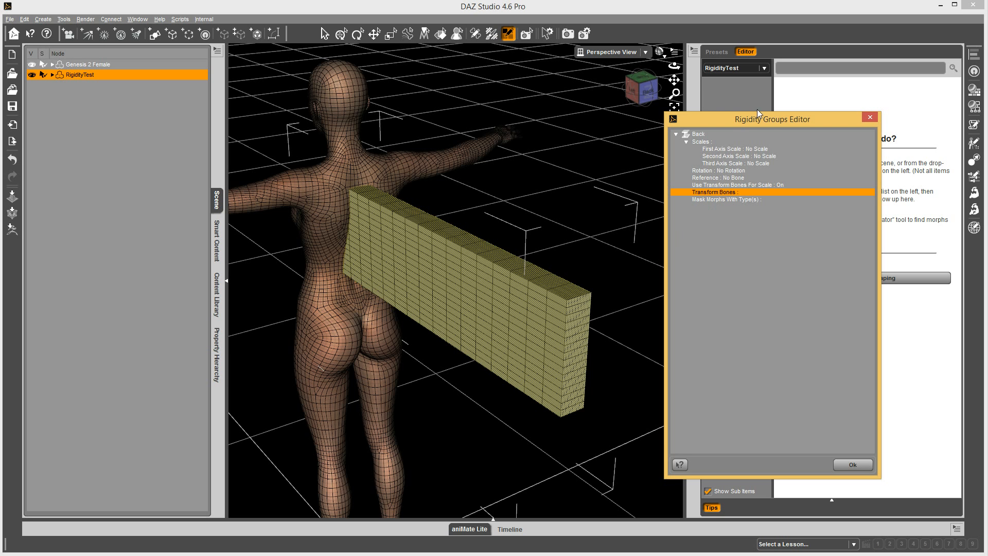
left_click_drag(763, 118, 738, 112)
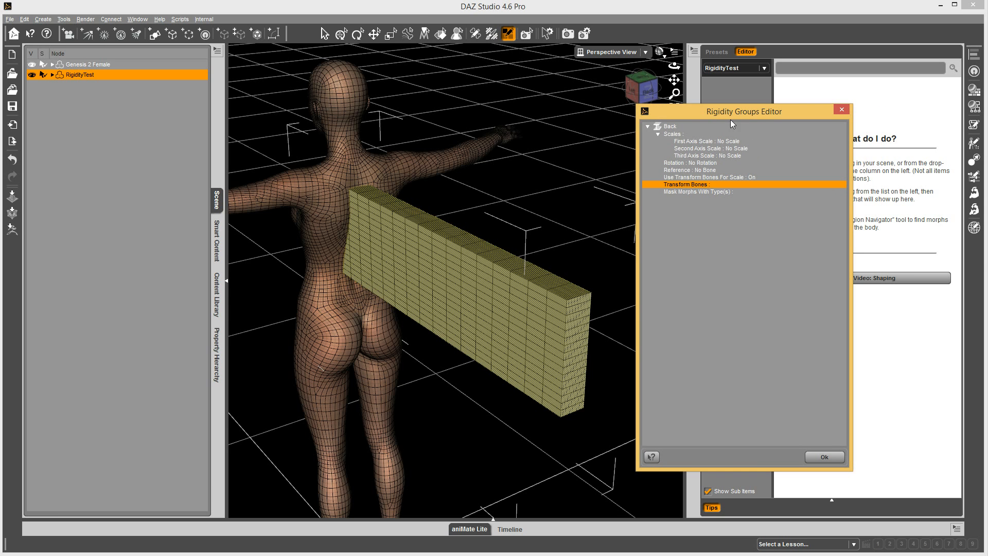
Step: Add a Modifier/Corrective filter to the Back group's Mask Morphs With Type(s) and accept the rigidity settings
left_click(702, 191)
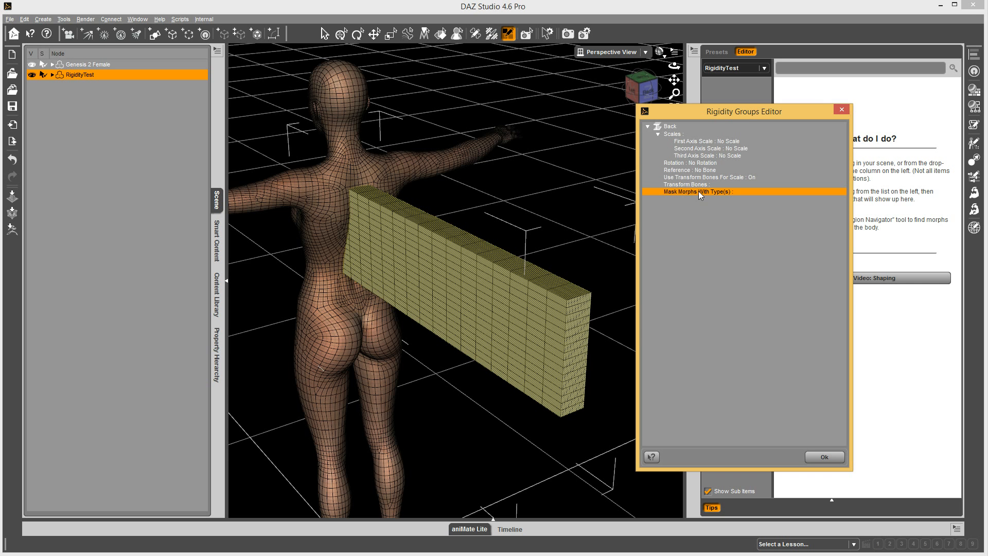
right_click(699, 190)
mouse_move(714, 198)
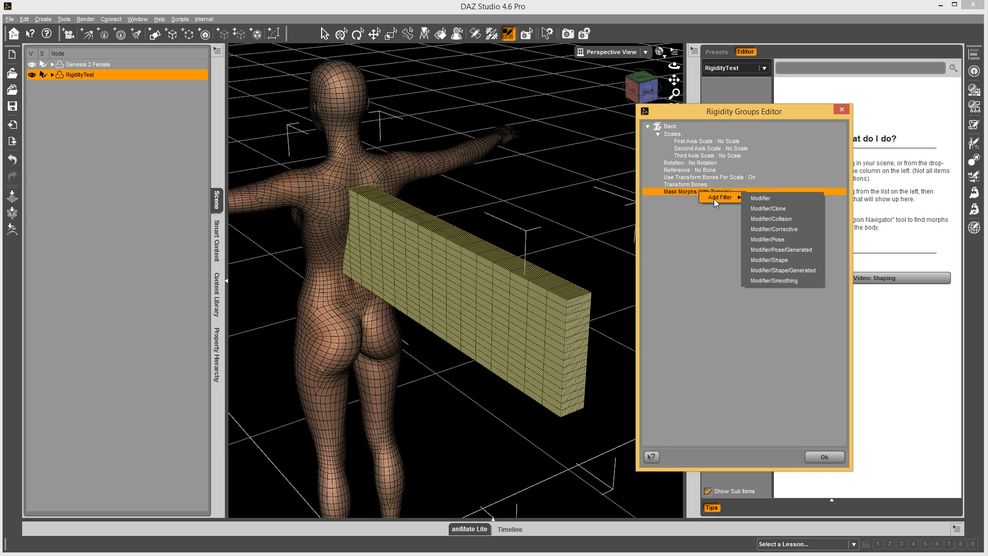
left_click(777, 229)
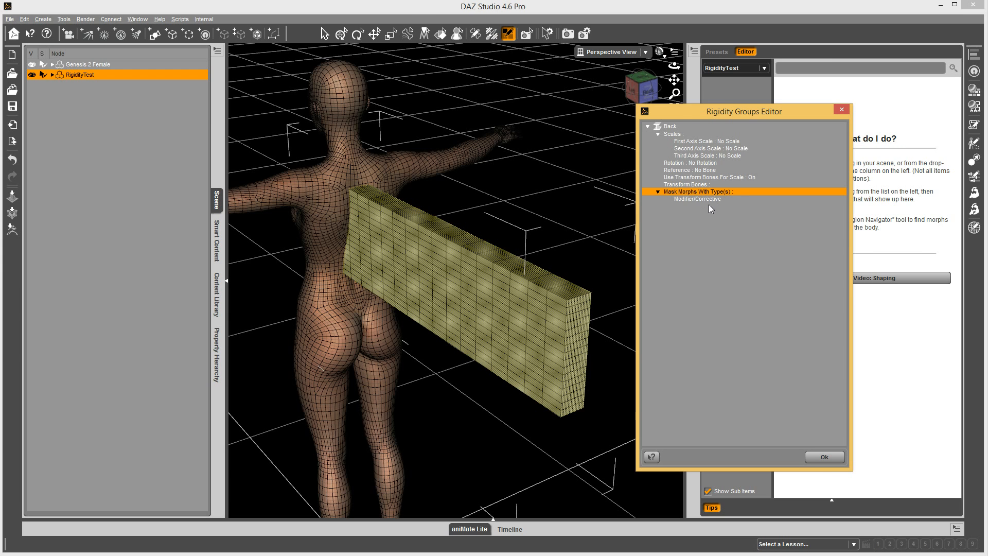
left_click(825, 457)
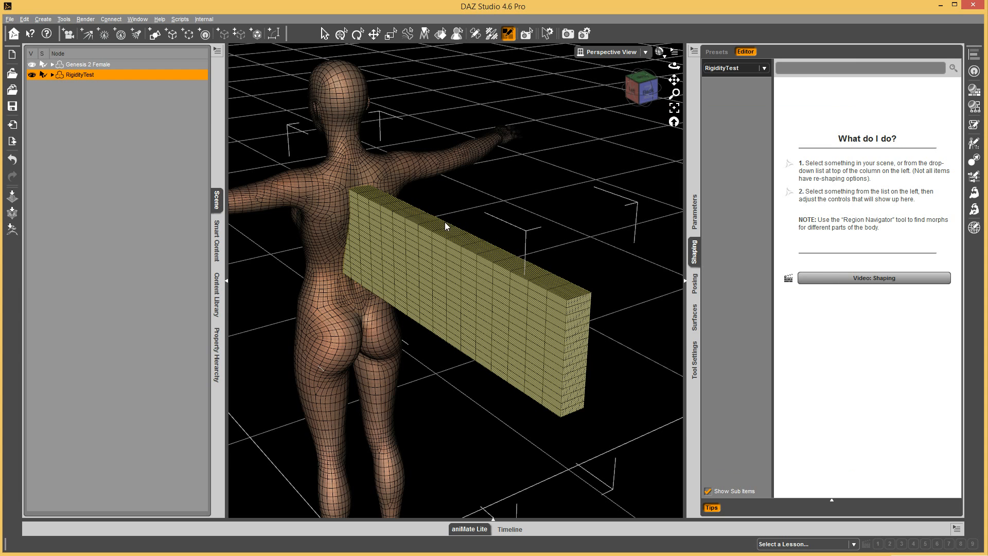
Step: Test the slab with Genesis 2 Female's Girl 6 Body morph at 1.00 and the Bodybuilder morph, resetting both to 0
left_click(637, 95)
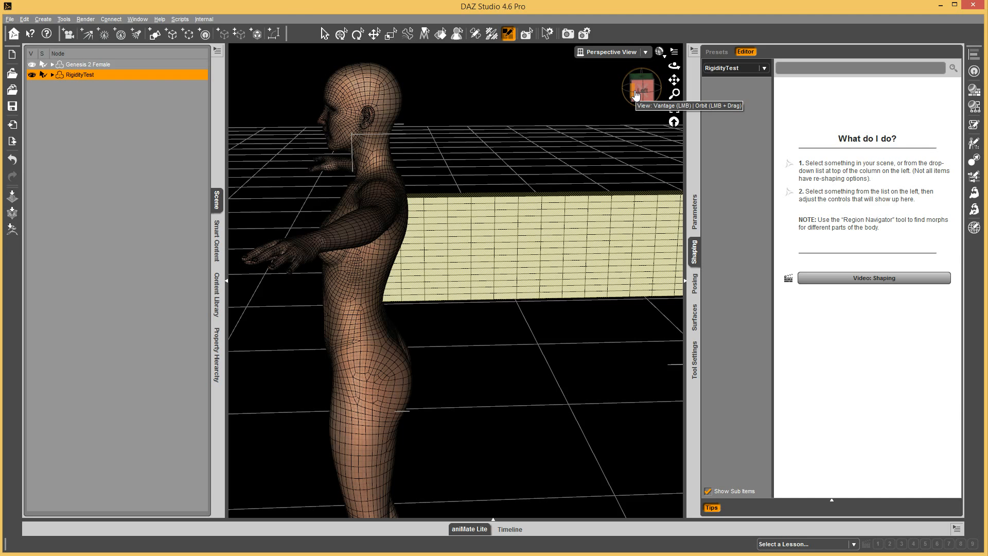
left_click(640, 88)
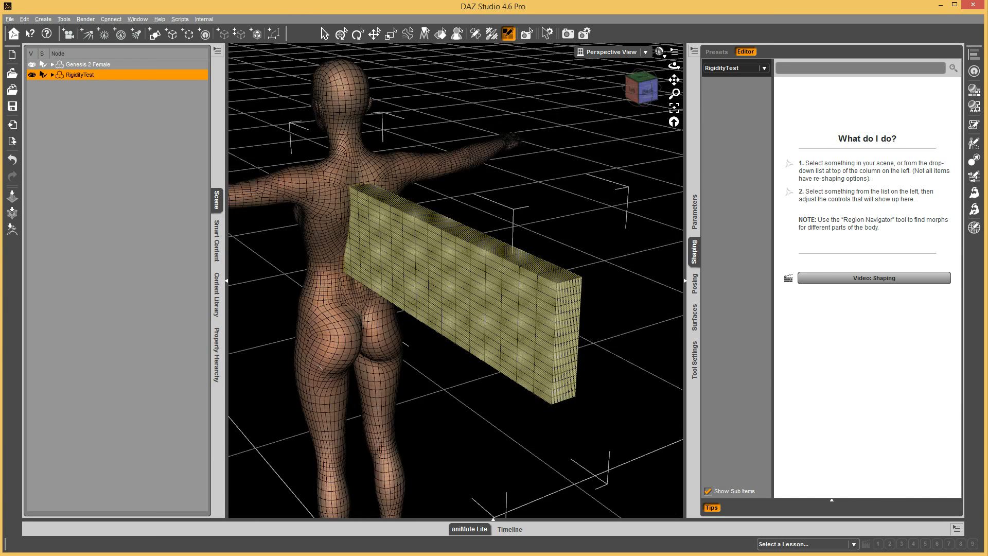
left_click(81, 65)
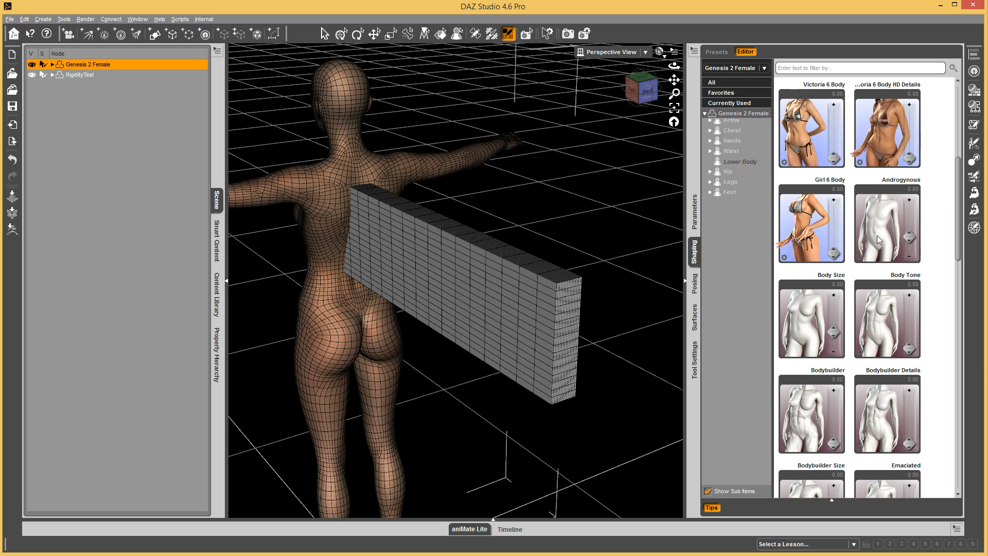
left_click_drag(833, 253, 832, 201)
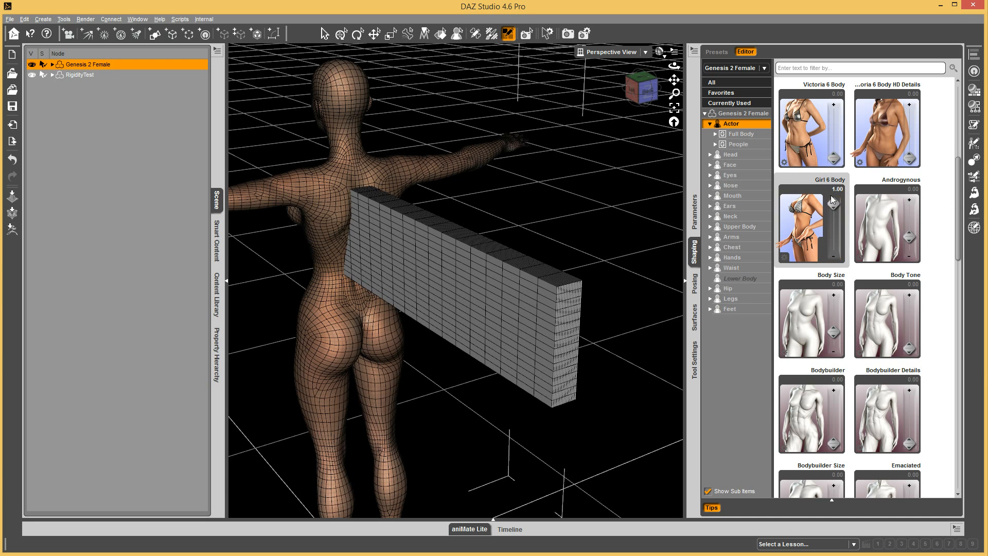
left_click_drag(961, 230, 961, 275)
left_click_drag(834, 258, 816, 305)
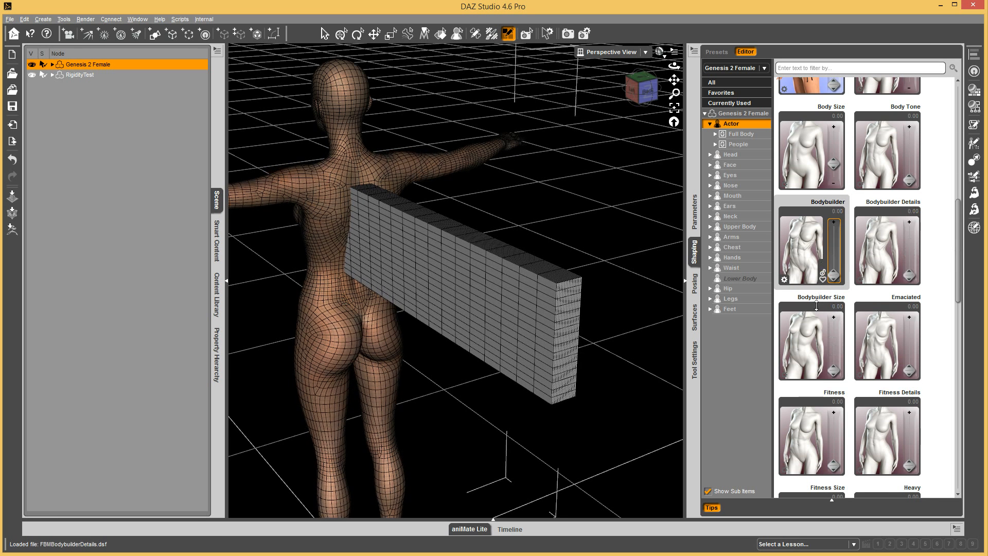